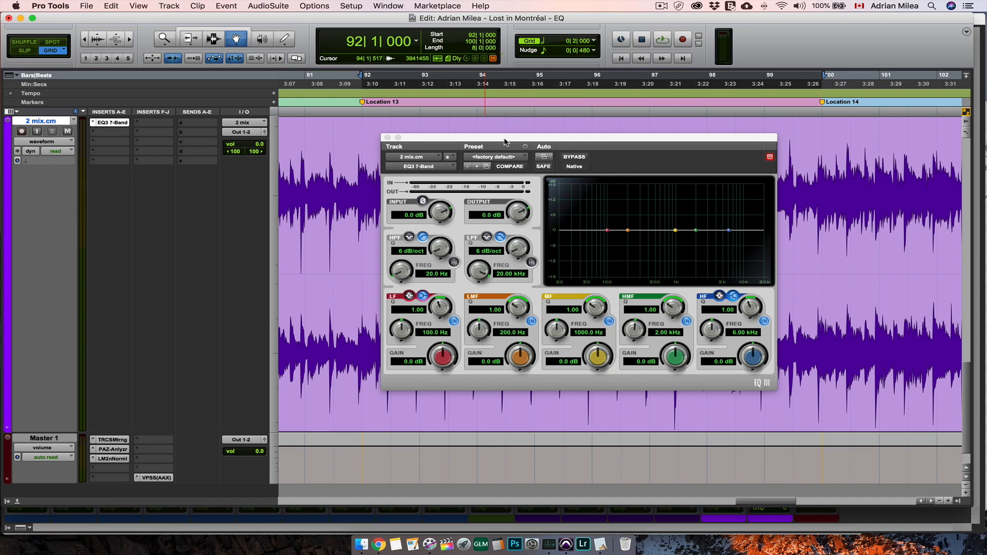
# - Play the mix, enable the high-pass filter at 300.9 Hz, and sweep its frequency down to 20 Hz
pyautogui.moveTo(440, 214); pyautogui.dragTo(442, 213)
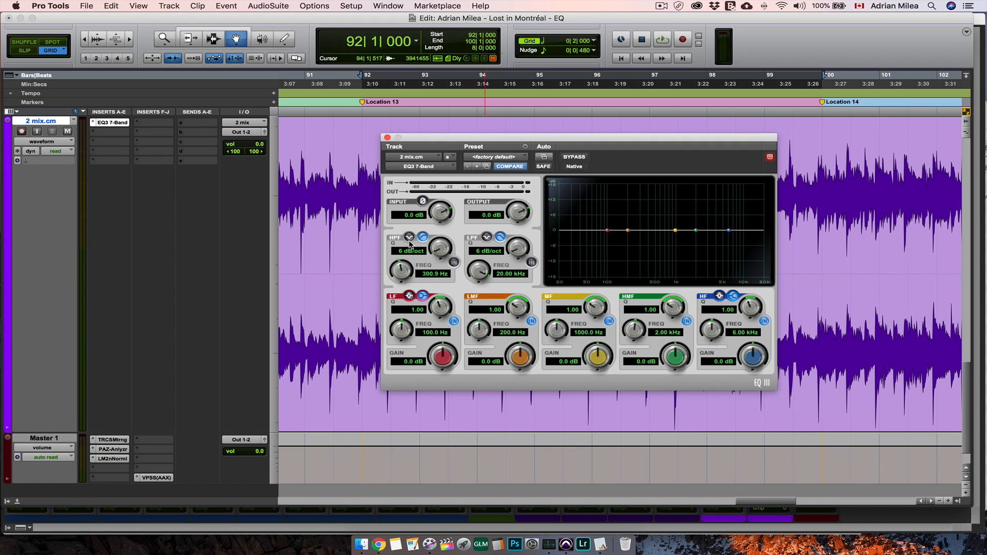
pyautogui.press('space')
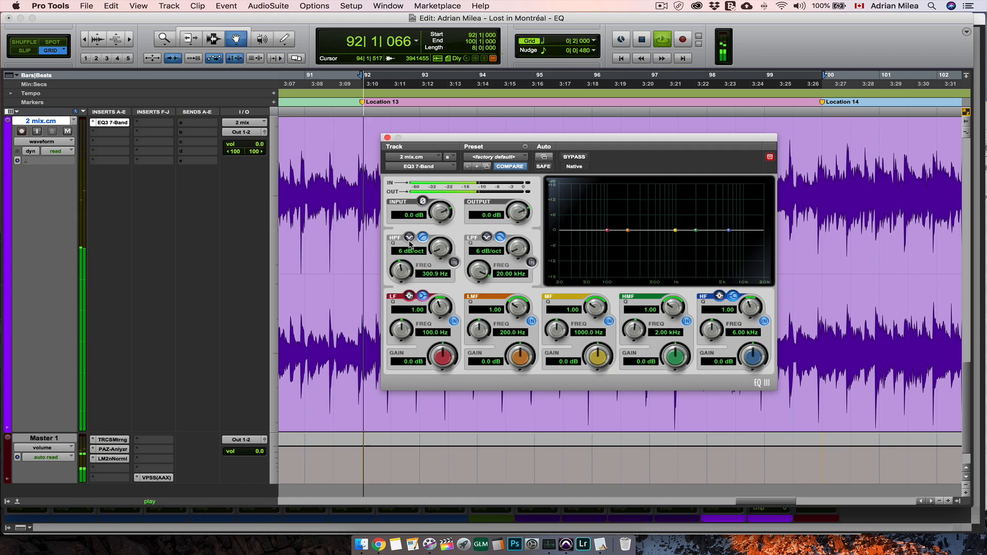
pyautogui.click(455, 263)
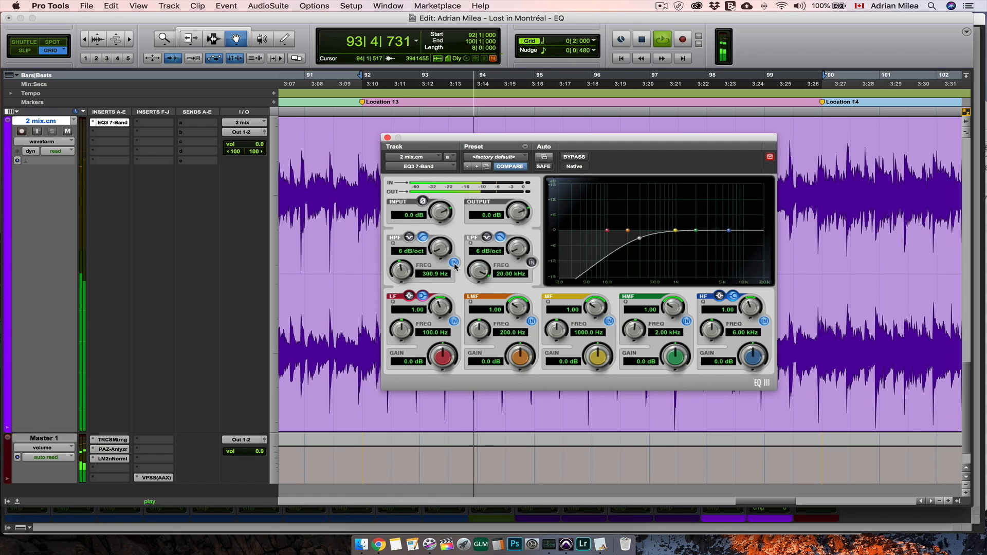
pyautogui.moveTo(402, 270); pyautogui.dragTo(410, 331)
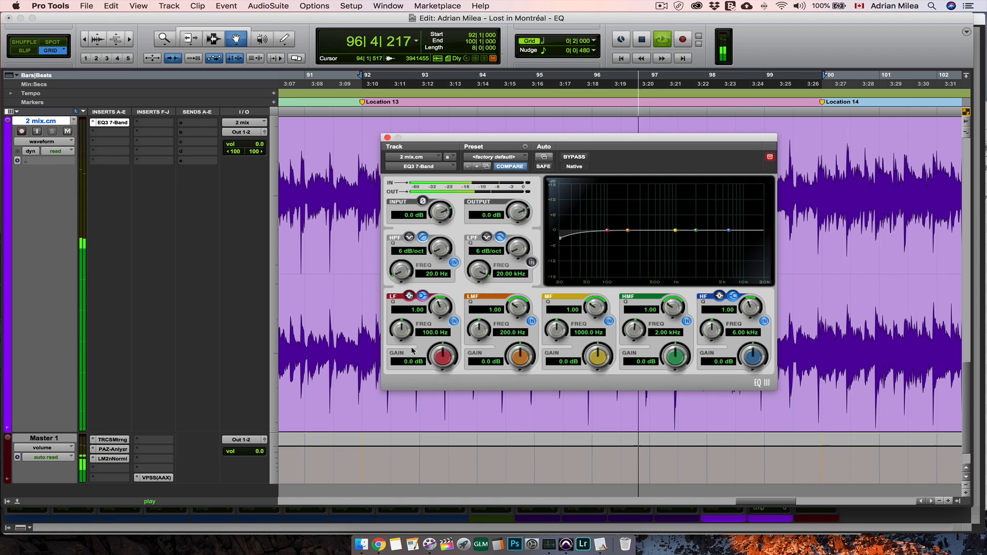
# - Enable the low-pass filter, sweep it down to 120 Hz, steepen its slope to 24 dB/oct, and return the frequency to 20 kHz
pyautogui.click(532, 264)
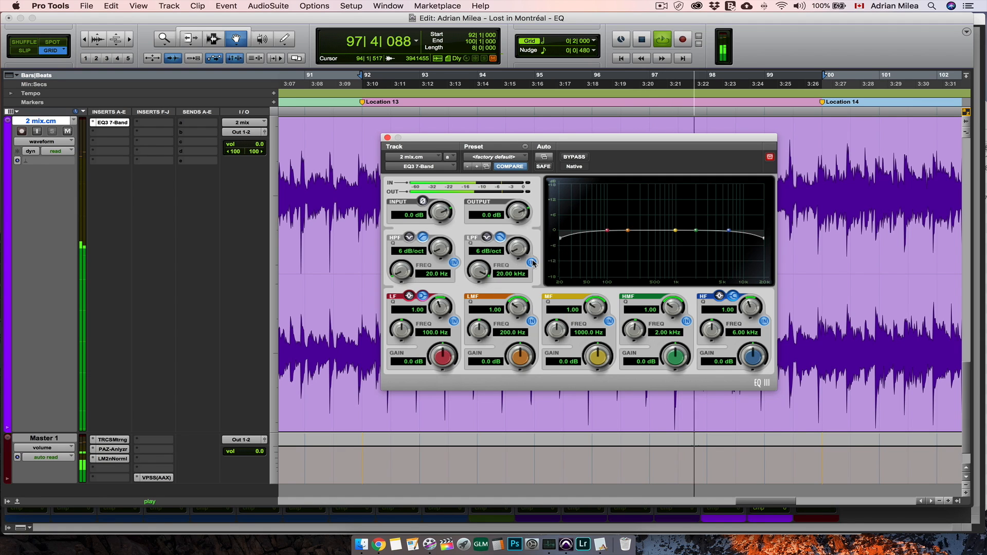
pyautogui.moveTo(479, 271); pyautogui.dragTo(467, 407)
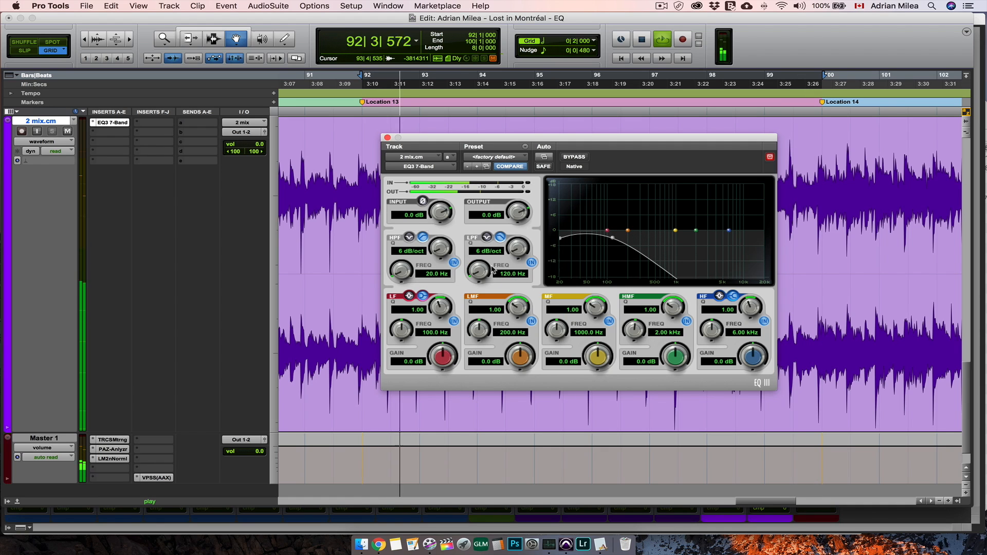
pyautogui.moveTo(518, 248); pyautogui.dragTo(518, 180)
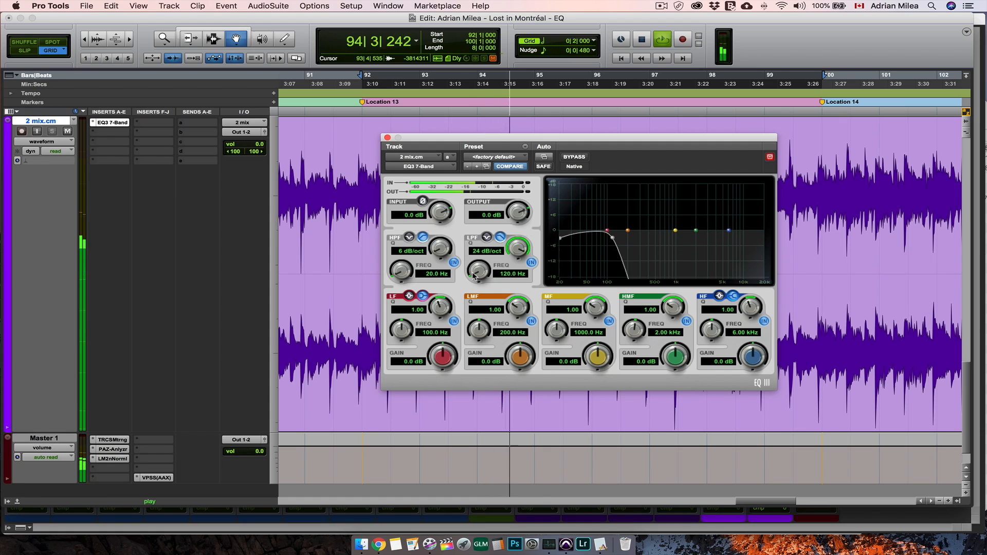
pyautogui.moveTo(479, 271); pyautogui.dragTo(524, 178)
# - Switch off the low-pass and high-pass filters and stop playback
pyautogui.click(531, 263)
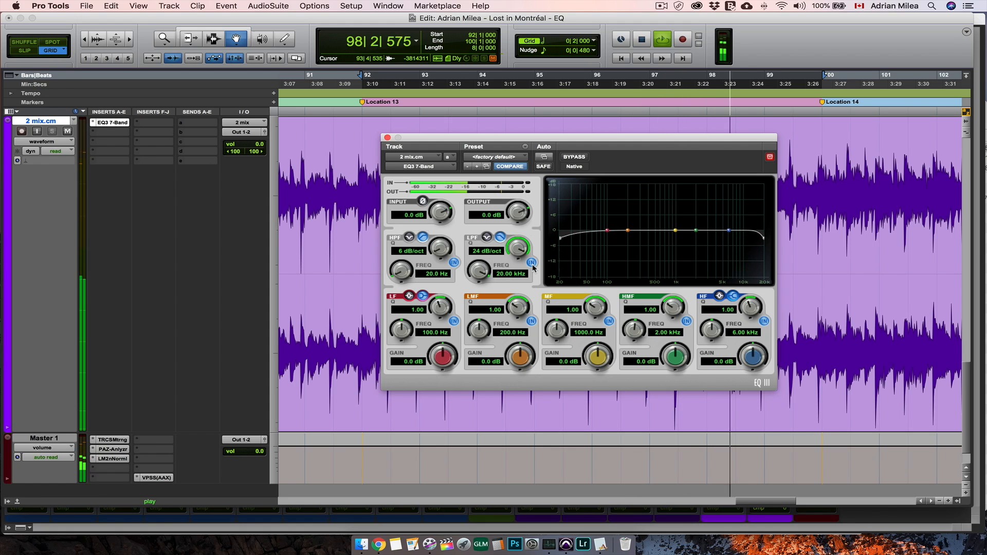
pyautogui.click(455, 263)
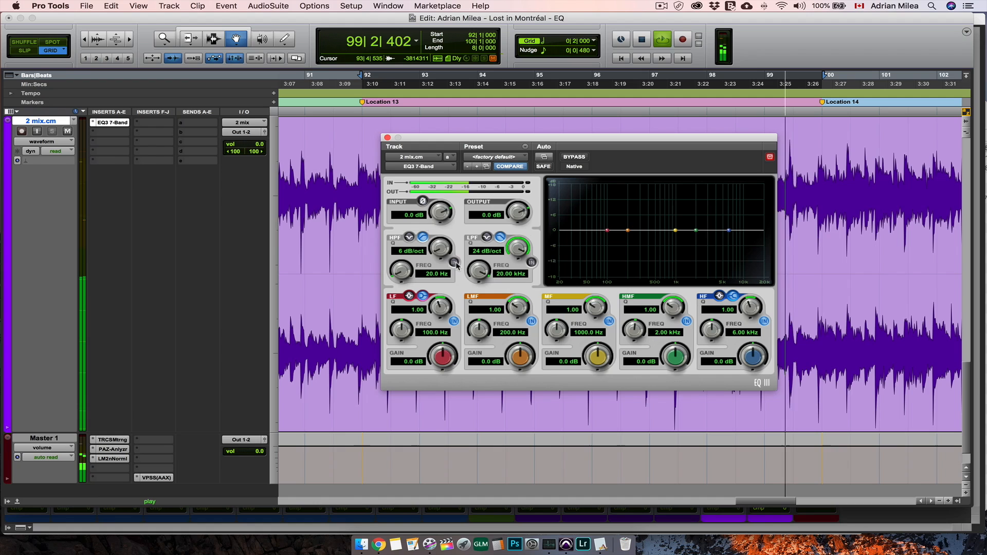
pyautogui.press('space')
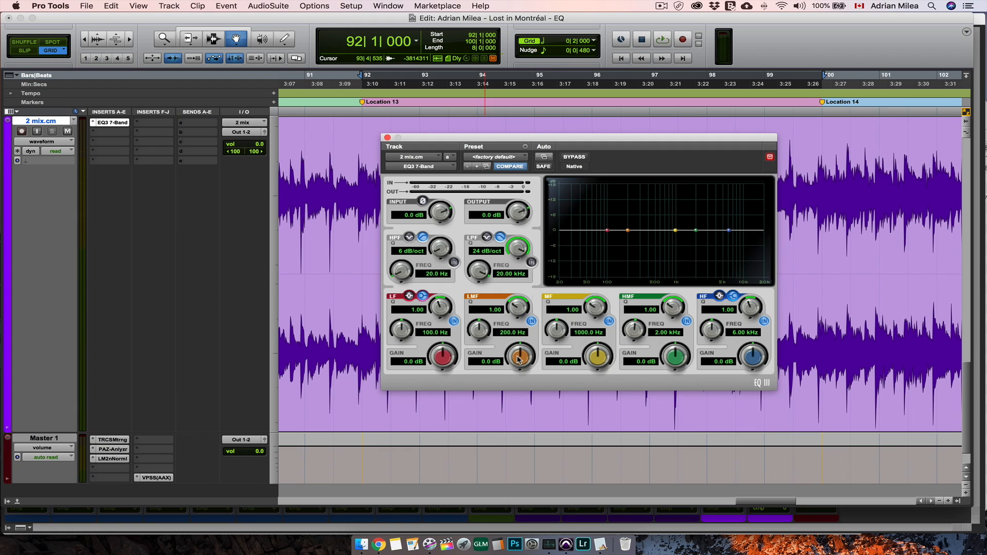
# - While auditioning the mix, boost the low-mid band by 5.1 dB and move its frequency to 359.9 Hz
pyautogui.press('space')
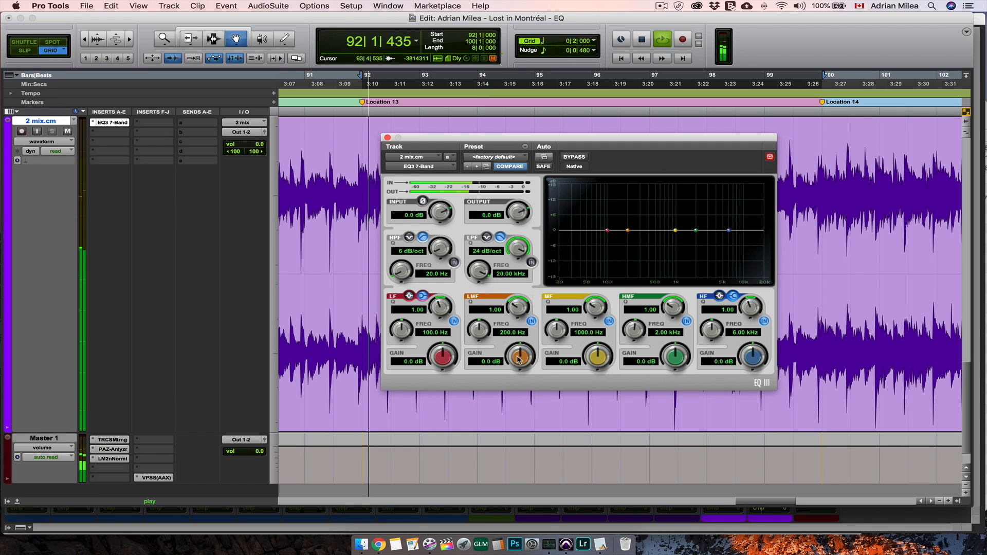
pyautogui.moveTo(518, 359); pyautogui.dragTo(526, 332)
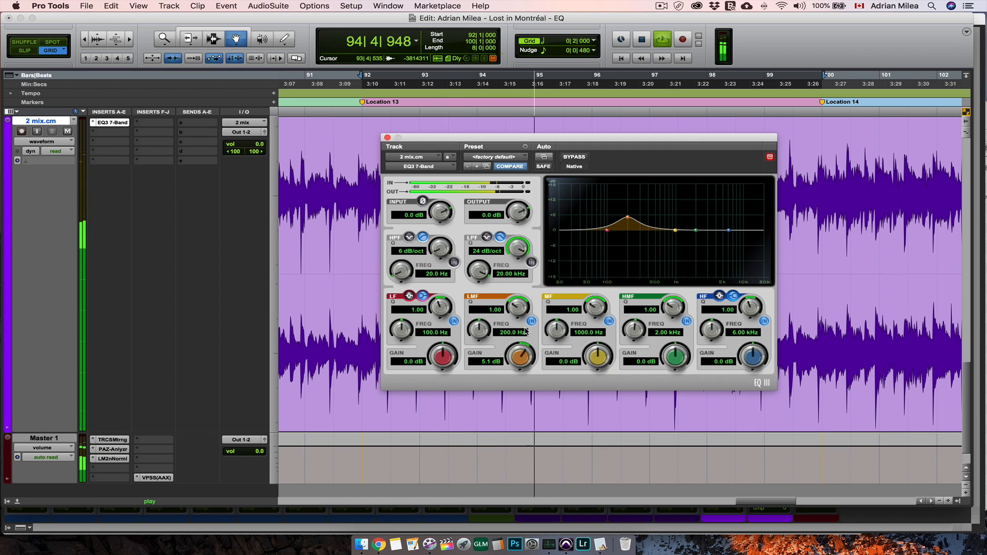
pyautogui.press('space')
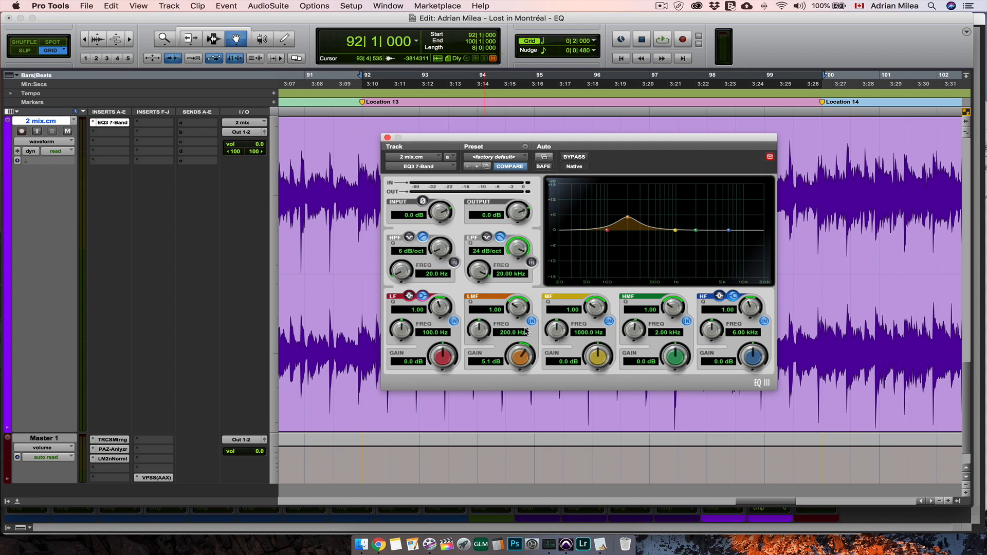
pyautogui.press('space')
pyautogui.moveTo(483, 332); pyautogui.dragTo(506, 315)
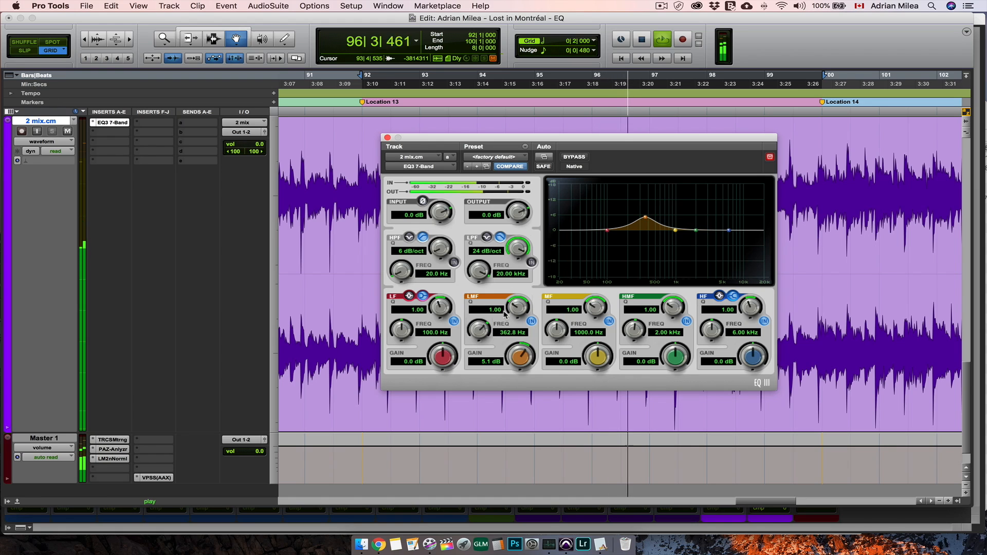
pyautogui.press('space')
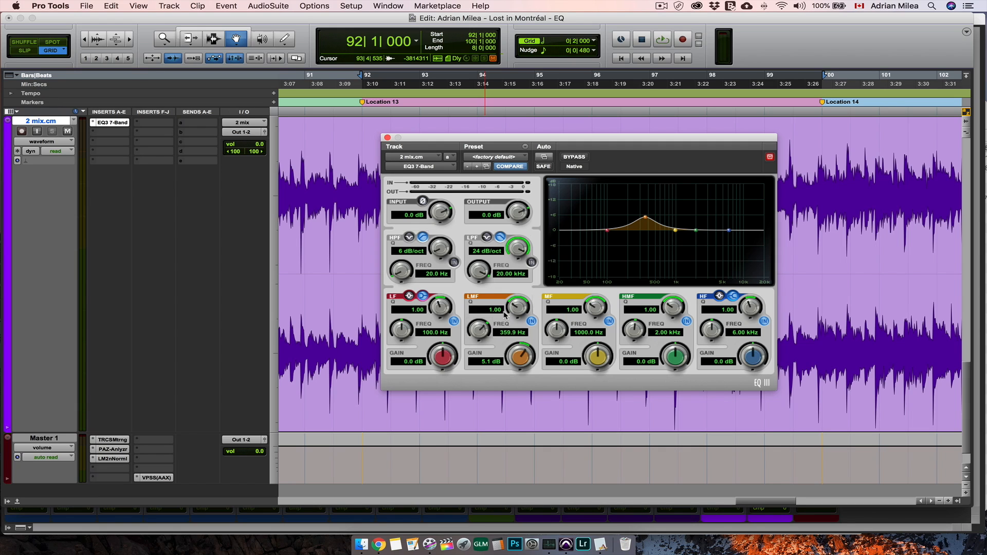
# - Narrow the low-mid band to a Q of 10.00 during playback, and stop playback
pyautogui.press('space')
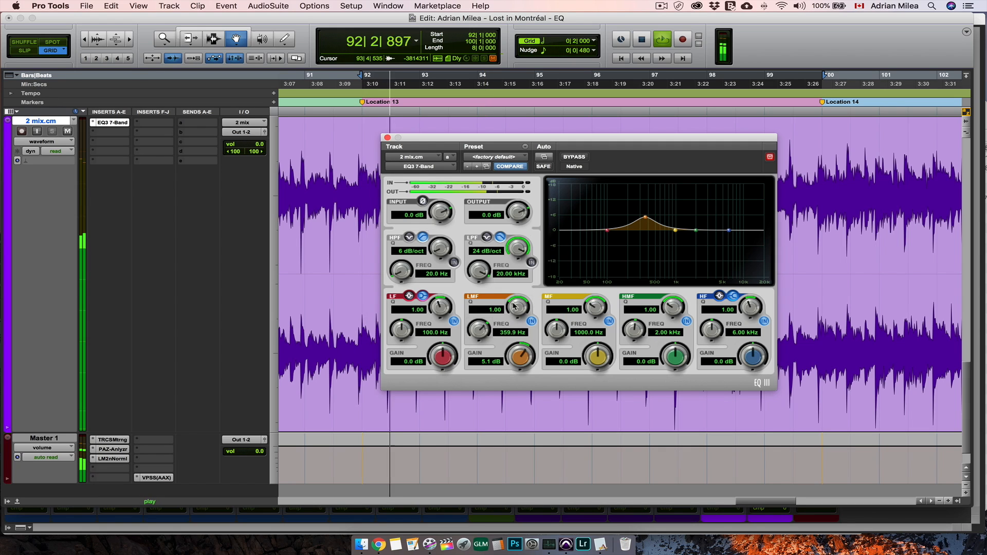
pyautogui.moveTo(504, 314); pyautogui.dragTo(522, 258)
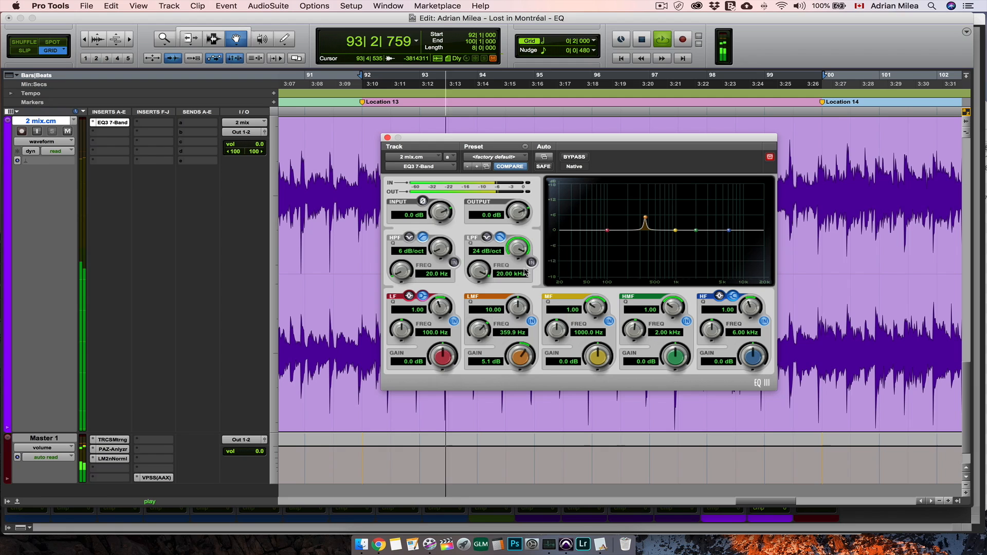
pyautogui.moveTo(513, 308); pyautogui.dragTo(521, 327)
pyautogui.press('space')
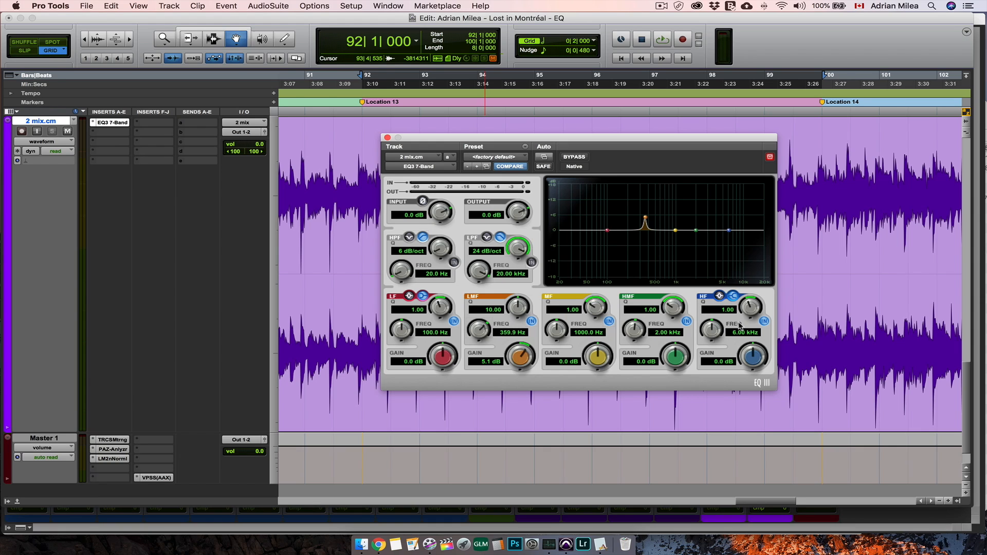
# - During playback, set the high-frequency band's gain to 2.3 dB and the low-frequency band's gain to 0.5 dB
pyautogui.press('space')
pyautogui.moveTo(754, 358)
pyautogui.mouseDown()
pyautogui.moveTo(759, 318)
pyautogui.moveTo(756, 367)
pyautogui.mouseUp()
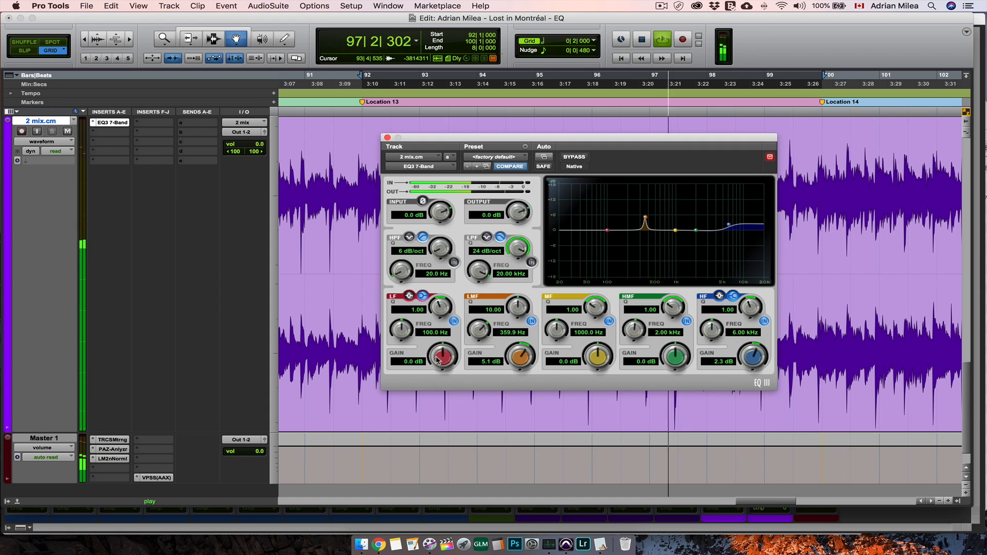
pyautogui.moveTo(443, 367)
pyautogui.mouseDown()
pyautogui.moveTo(447, 331)
pyautogui.moveTo(445, 367)
pyautogui.mouseUp()
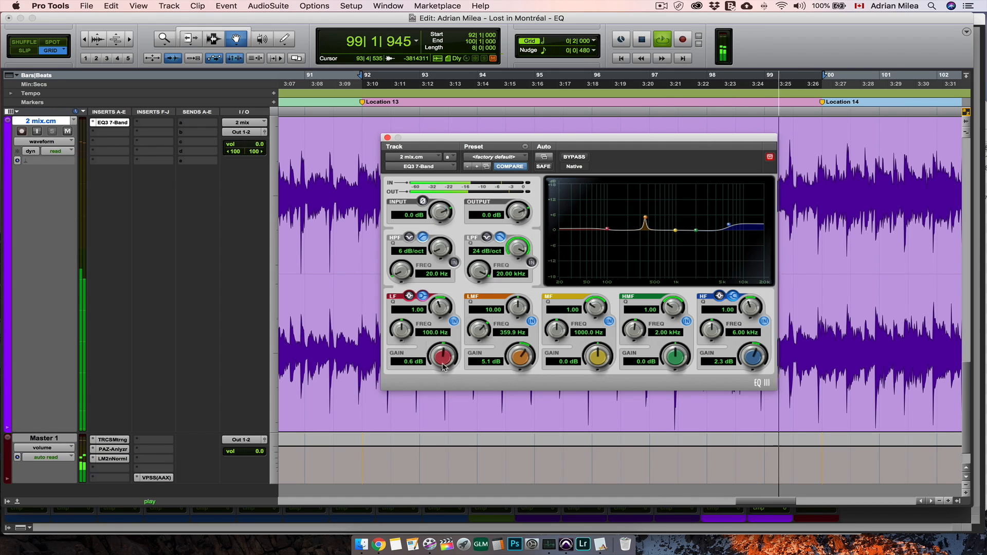
pyautogui.press('space')
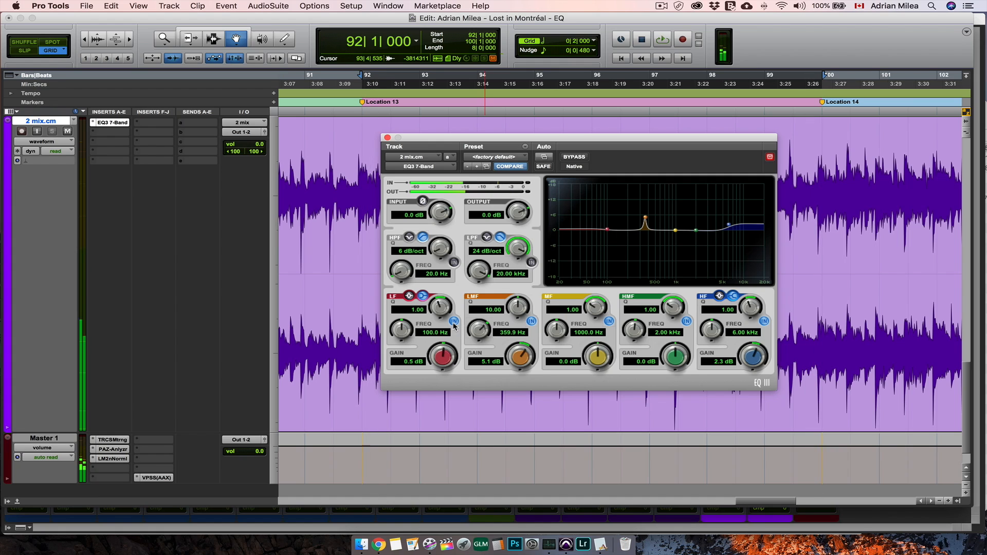
# - Switch off the low- and high-frequency bands and raise the low-mid band's gain to 18 dB
pyautogui.click(764, 321)
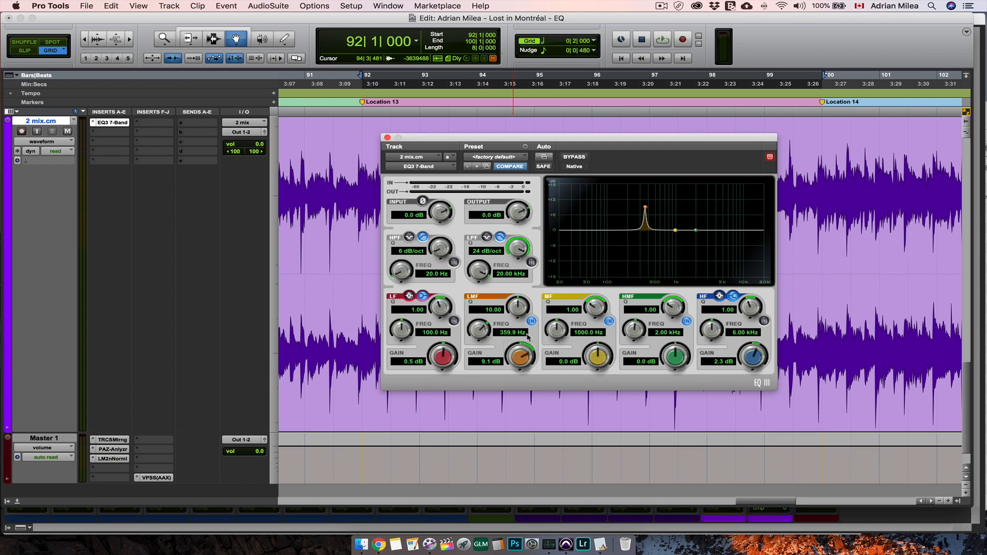
pyautogui.moveTo(528, 337); pyautogui.dragTo(530, 312)
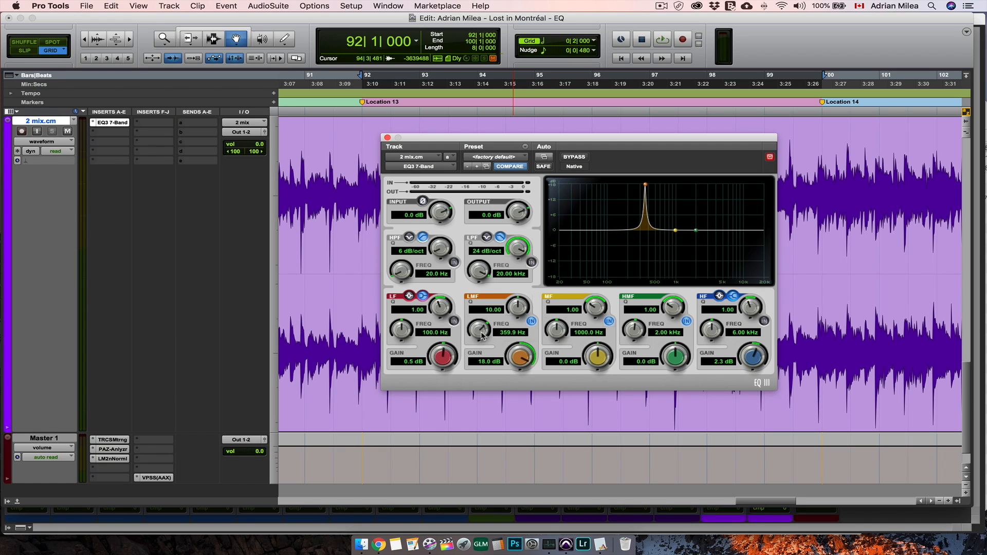
# - Sweep the boosted low-mid band to 321.5 Hz during playback and cut its gain to -1.3 dB
pyautogui.press('space')
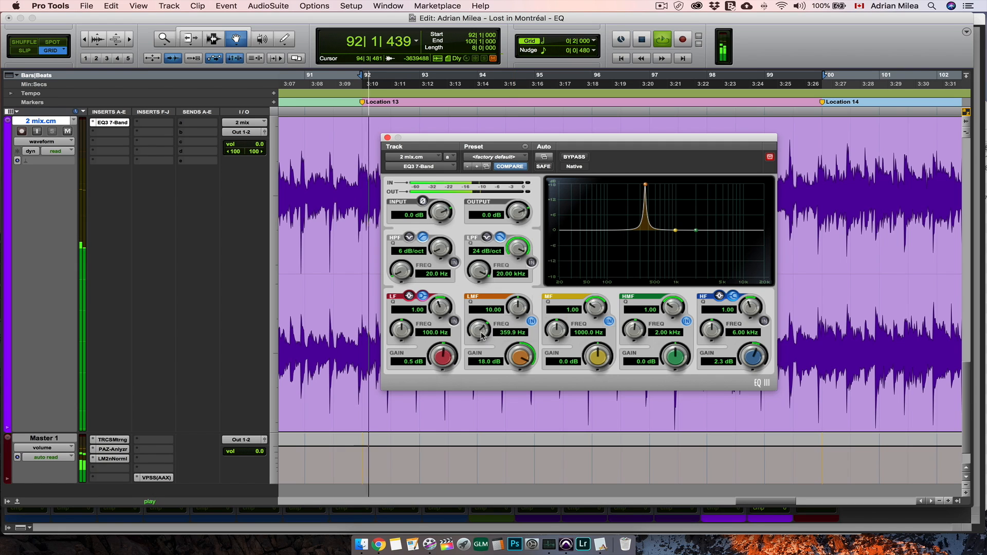
pyautogui.moveTo(483, 335); pyautogui.dragTo(480, 348)
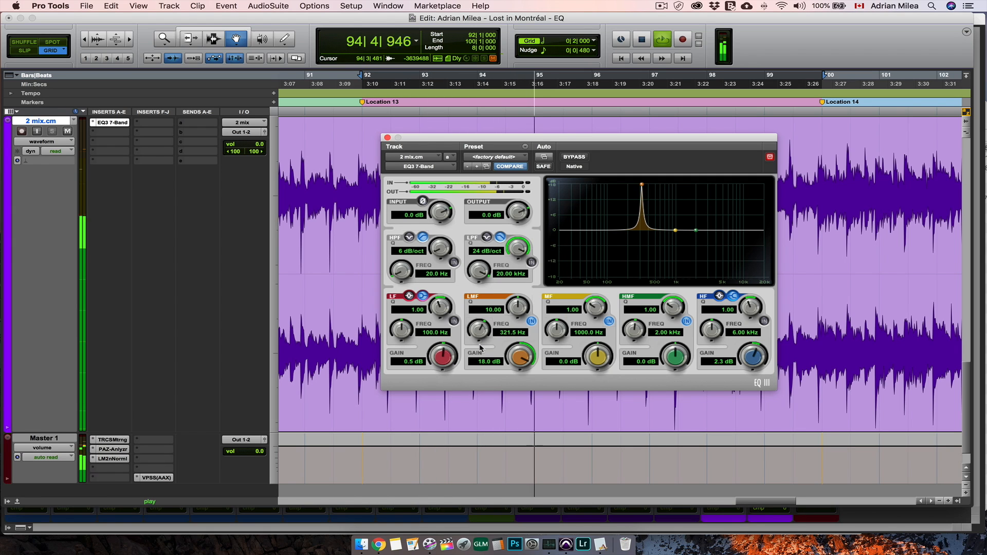
pyautogui.moveTo(519, 359); pyautogui.dragTo(513, 428)
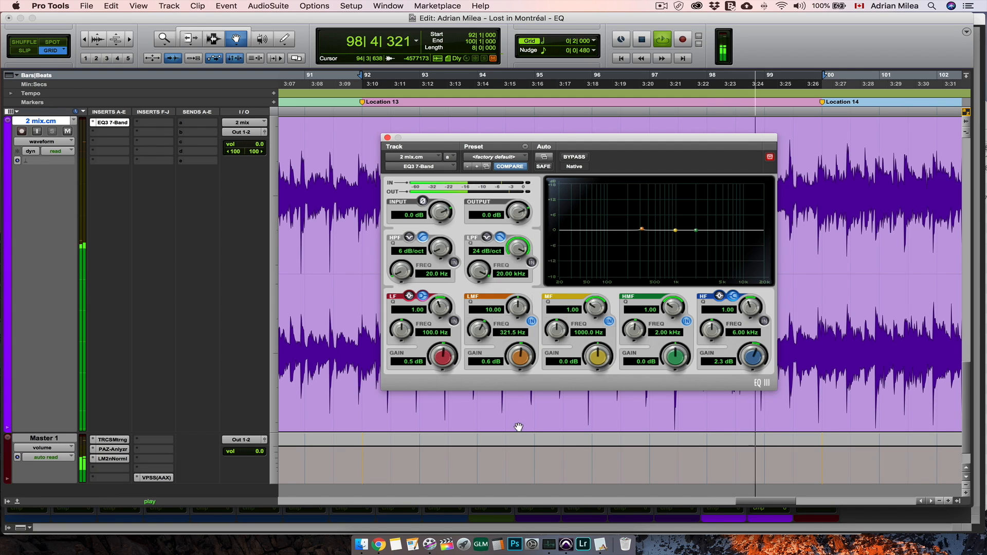
pyautogui.moveTo(523, 359); pyautogui.dragTo(520, 371)
# - Sweep the mid band with Q 10.00 and an 18 dB boost to 763.1 Hz, and cut its gain to -2.0 dB
pyautogui.moveTo(588, 347); pyautogui.dragTo(602, 264)
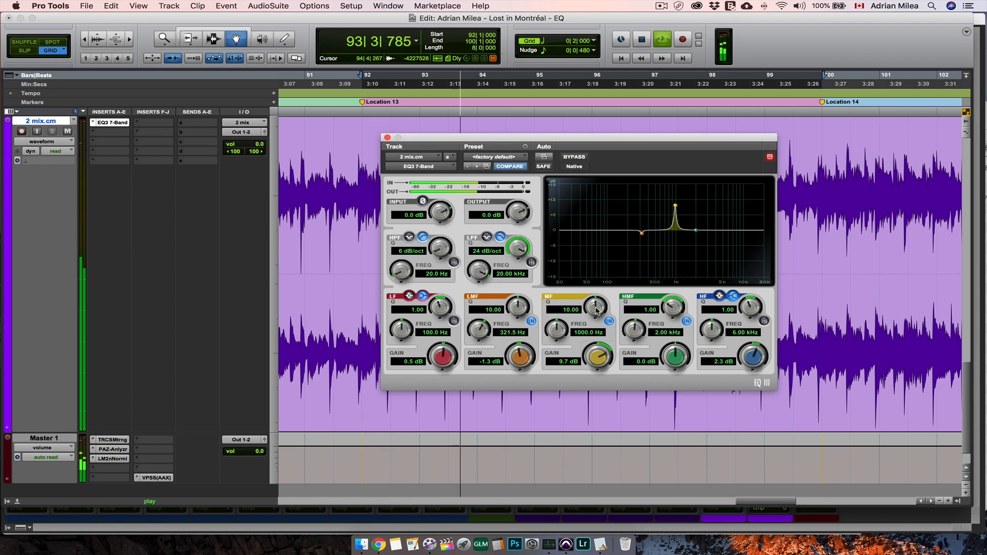
pyautogui.moveTo(599, 356); pyautogui.dragTo(559, 345)
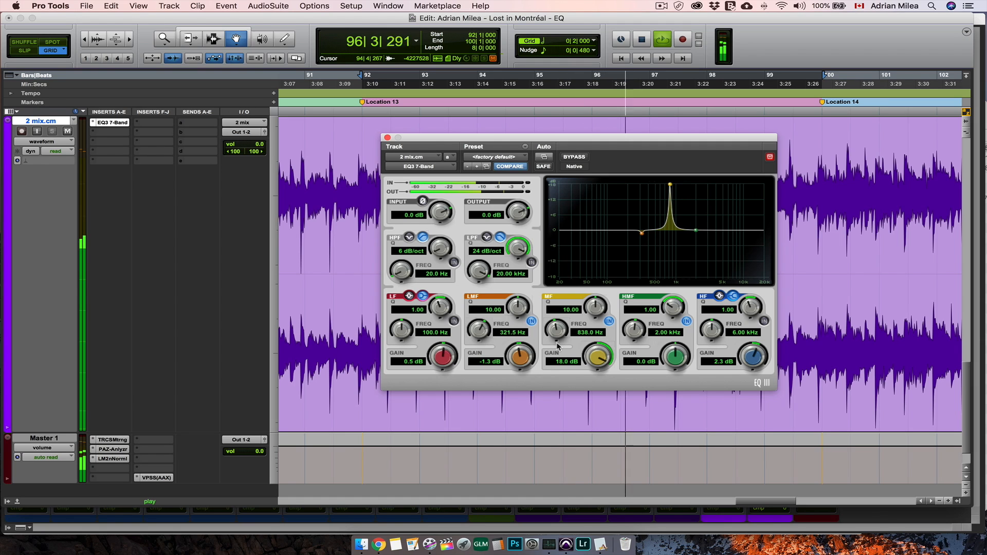
pyautogui.moveTo(558, 348); pyautogui.dragTo(555, 357)
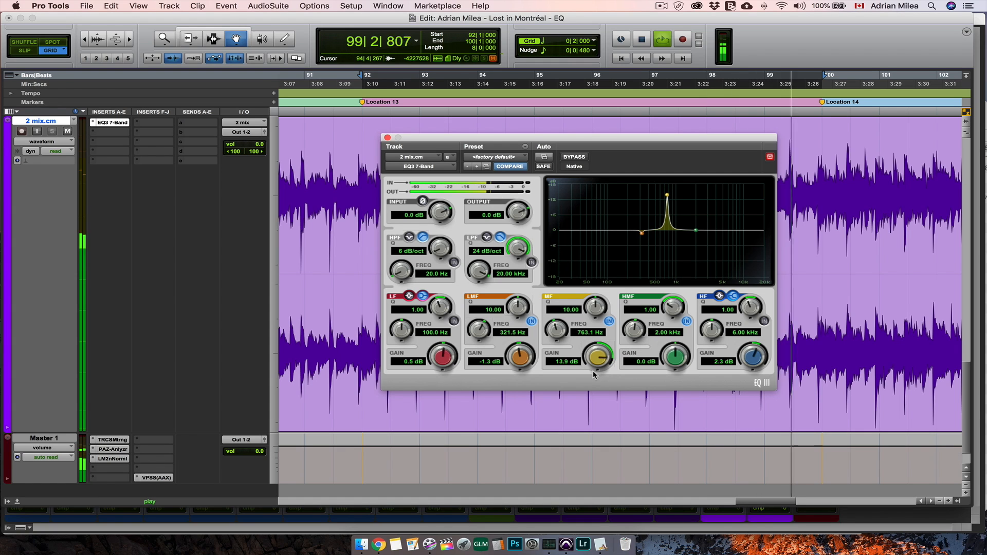
pyautogui.moveTo(596, 359); pyautogui.dragTo(592, 431)
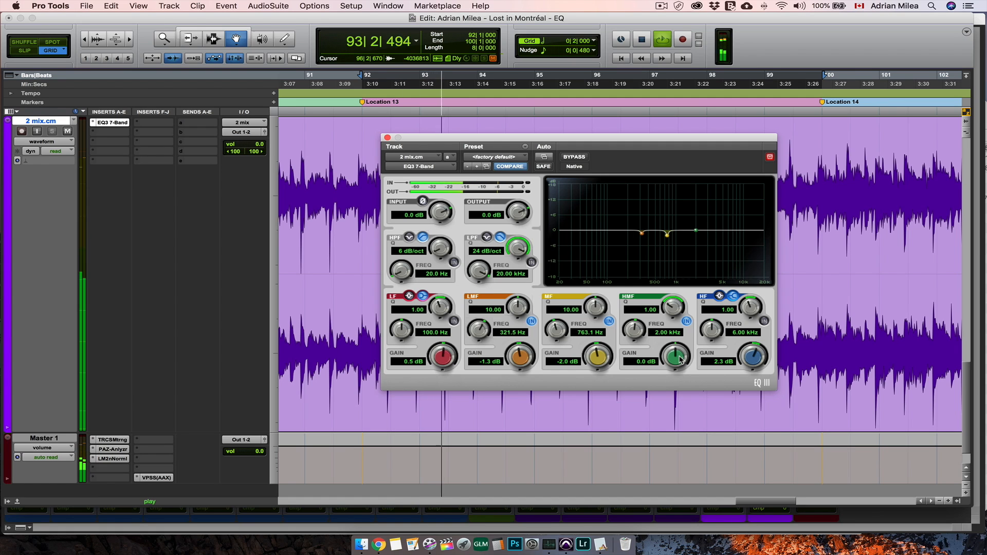
# - Sweep the high-mid band with Q 10.00 and an 18 dB boost to 1.73 kHz, cut it to -1.3 dB, and replay the section
pyautogui.moveTo(679, 357); pyautogui.dragTo(686, 232)
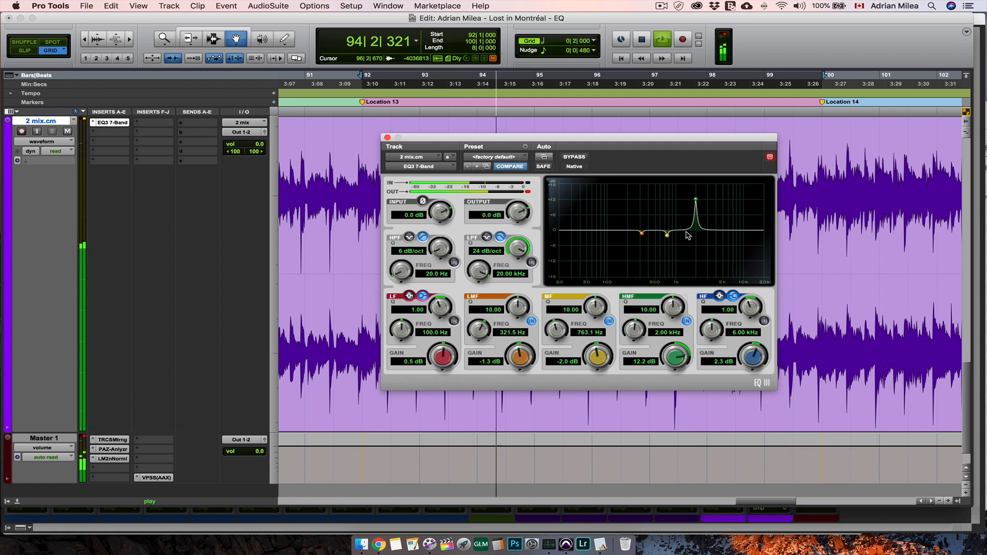
pyautogui.moveTo(684, 351); pyautogui.dragTo(676, 352)
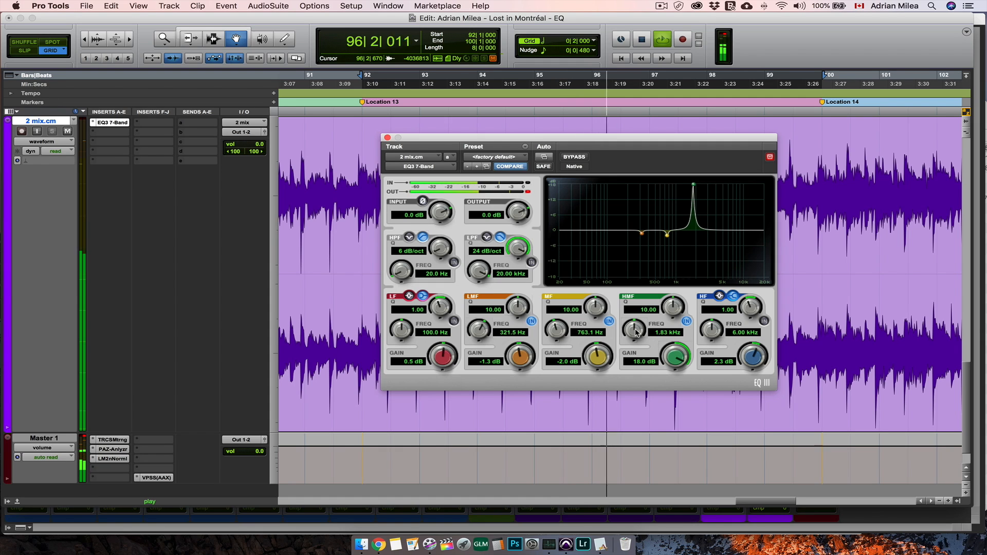
pyautogui.moveTo(642, 331); pyautogui.dragTo(618, 462)
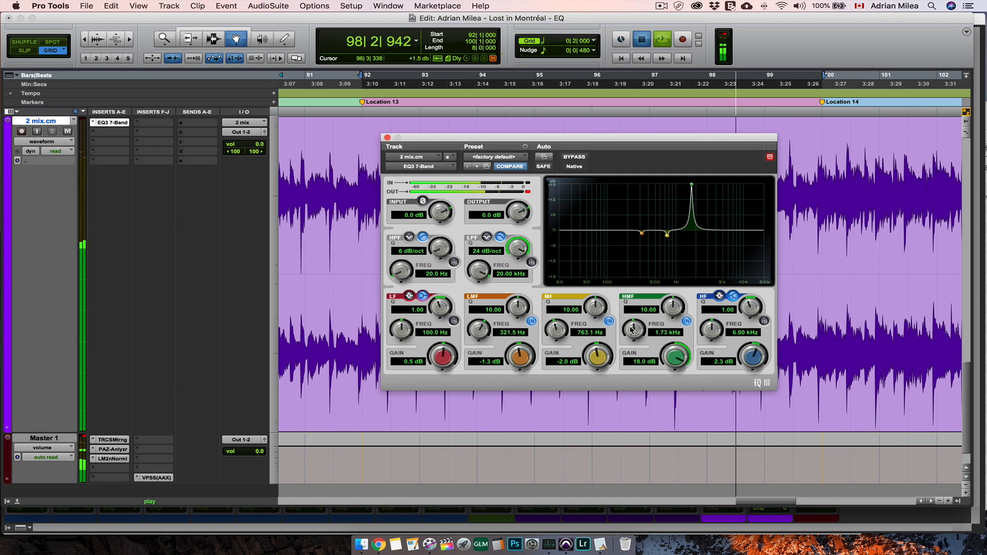
pyautogui.press('space')
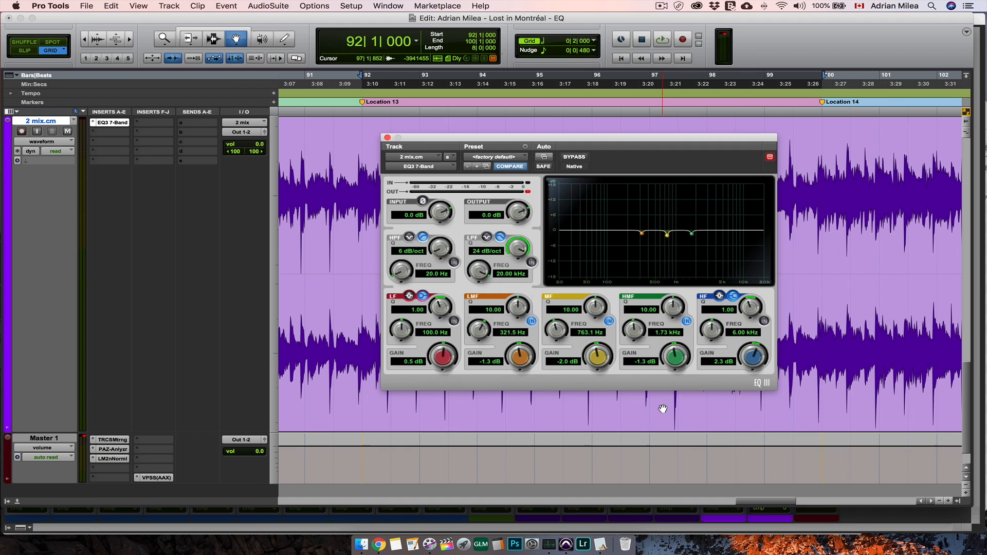
pyautogui.press('space')
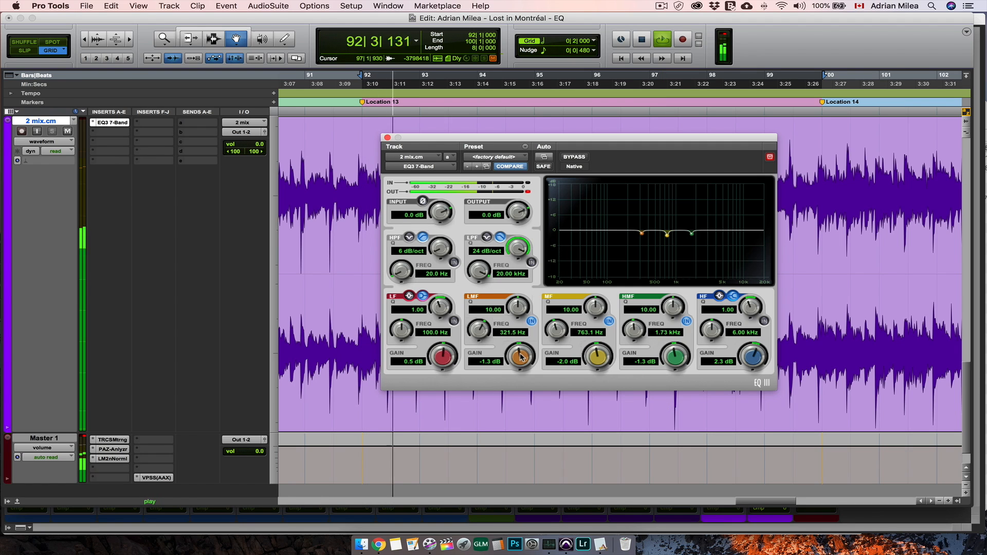
# - Deepen the cuts during playback to -2.7 dB low-mid, -3.2 dB mid and -2.7 dB high-mid, and stop playback
pyautogui.moveTo(521, 359); pyautogui.dragTo(520, 367)
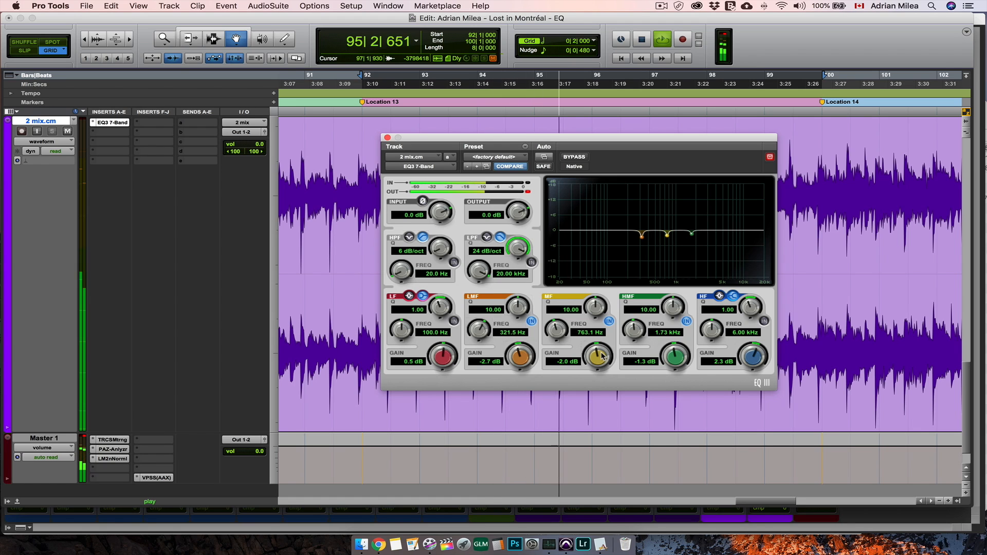
pyautogui.moveTo(600, 359); pyautogui.dragTo(600, 367)
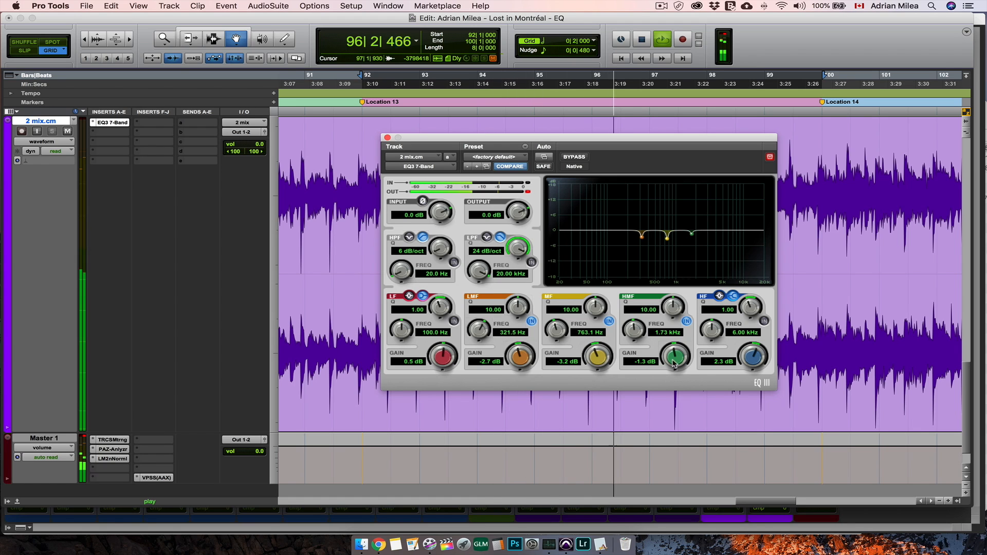
pyautogui.moveTo(677, 356); pyautogui.dragTo(670, 369)
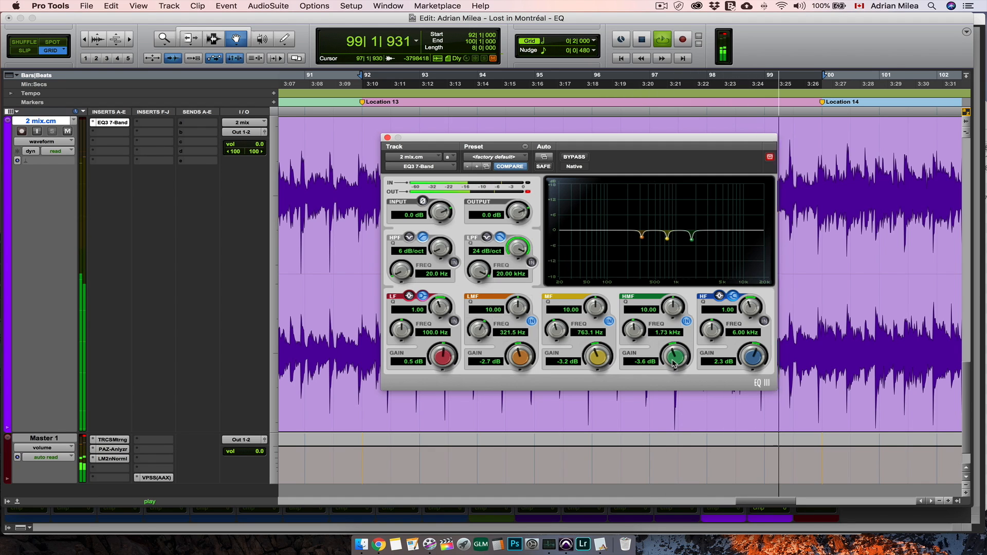
pyautogui.moveTo(667, 364); pyautogui.dragTo(674, 359)
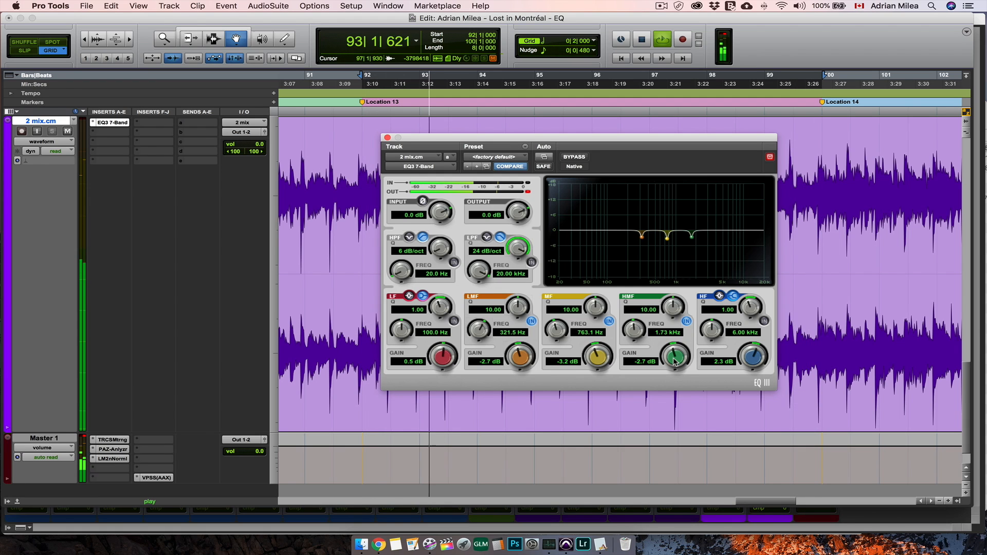
pyautogui.press('space')
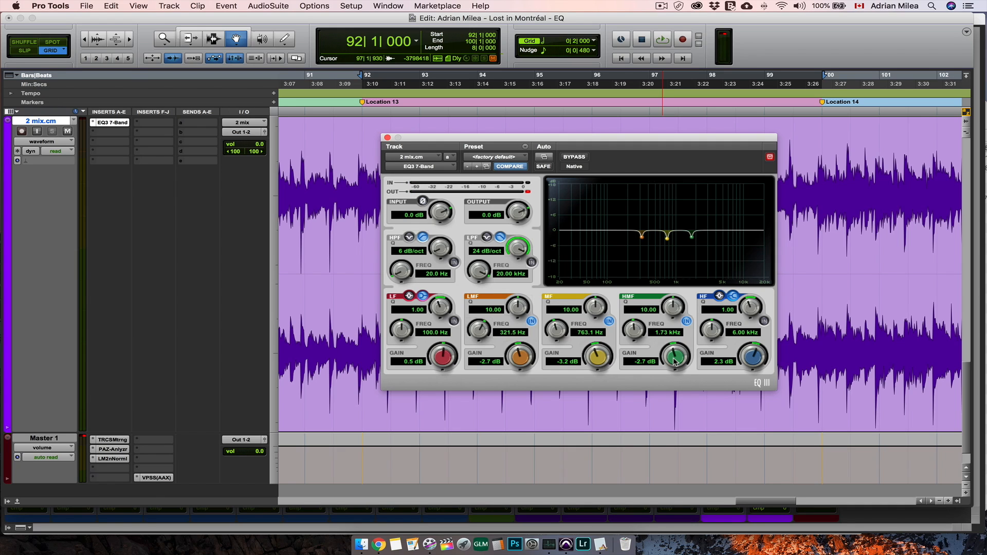
# - Replay the section, widen the low-mid, mid and high-mid bands to Q 6.03, 6.24 and 6.46, and set high-mid gain to -3.2 dB
pyautogui.press('space')
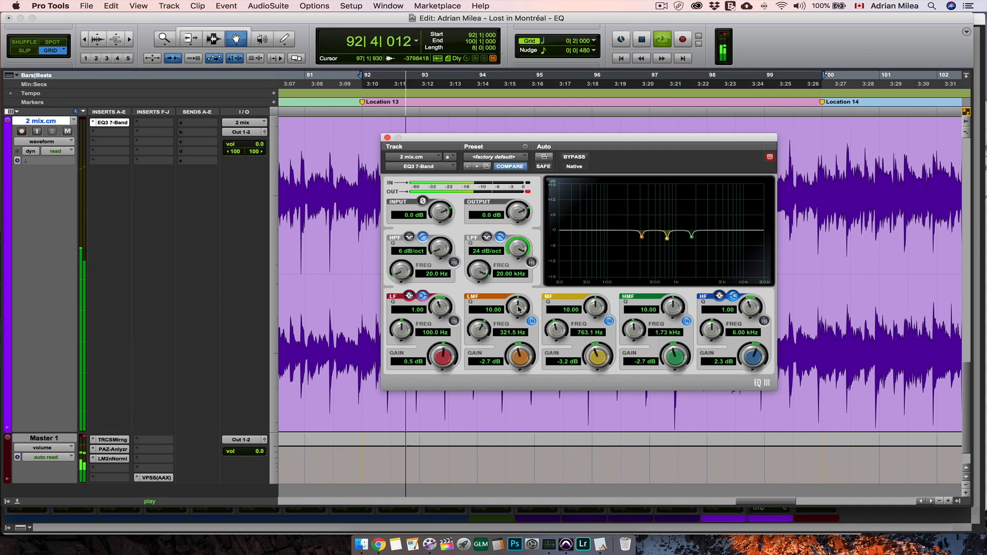
pyautogui.moveTo(517, 323); pyautogui.dragTo(517, 351)
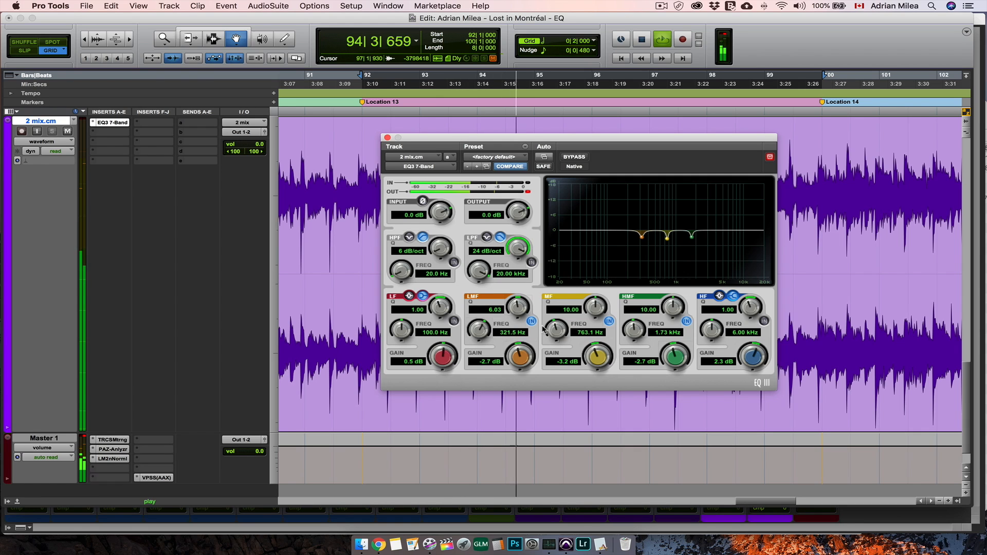
pyautogui.moveTo(599, 305); pyautogui.dragTo(594, 314)
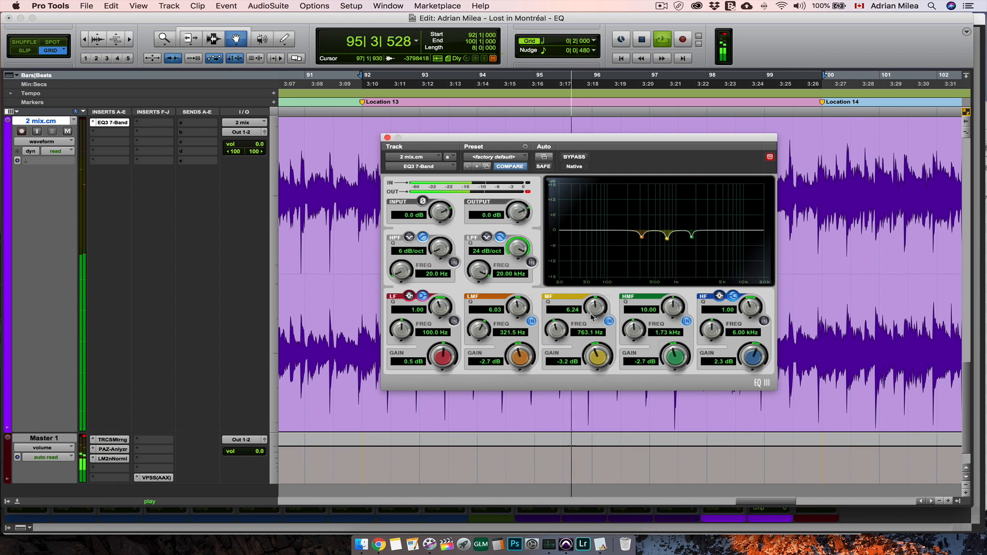
pyautogui.moveTo(672, 307); pyautogui.dragTo(673, 318)
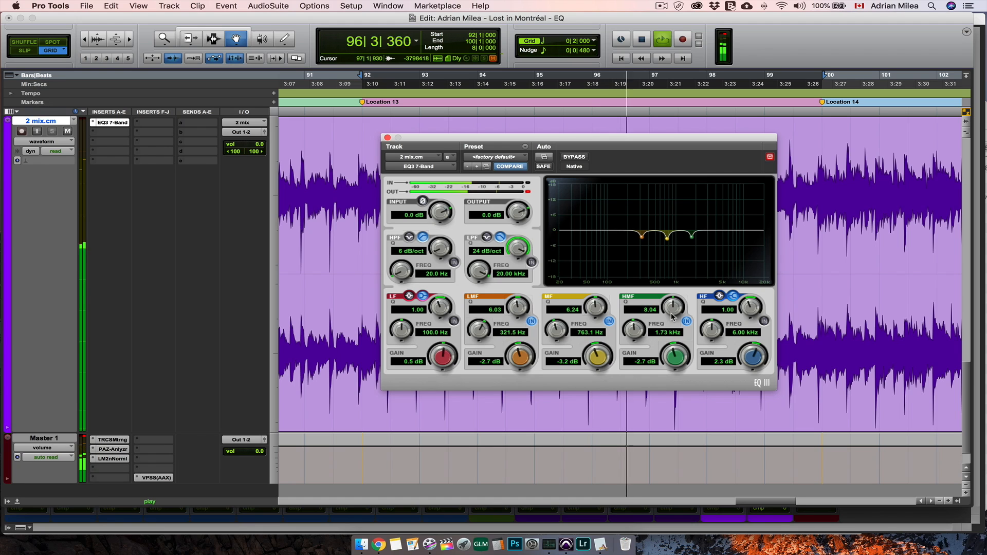
pyautogui.moveTo(675, 357)
pyautogui.mouseDown()
pyautogui.moveTo(675, 369)
pyautogui.moveTo(677, 356)
pyautogui.mouseUp()
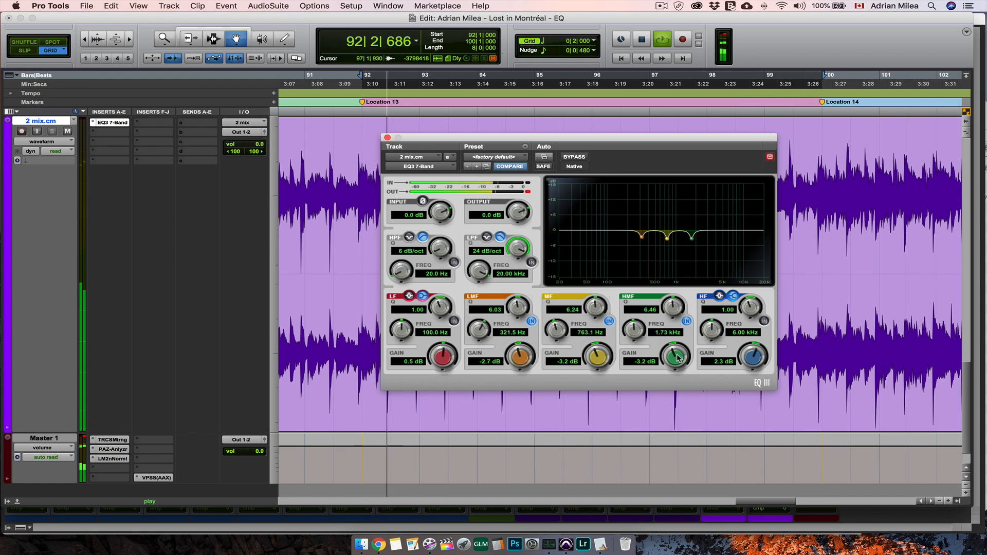
# - Narrow the mid band to Q 7.94 and the high-mid band to Q 8.81, and stop playback
pyautogui.moveTo(598, 307); pyautogui.dragTo(598, 305)
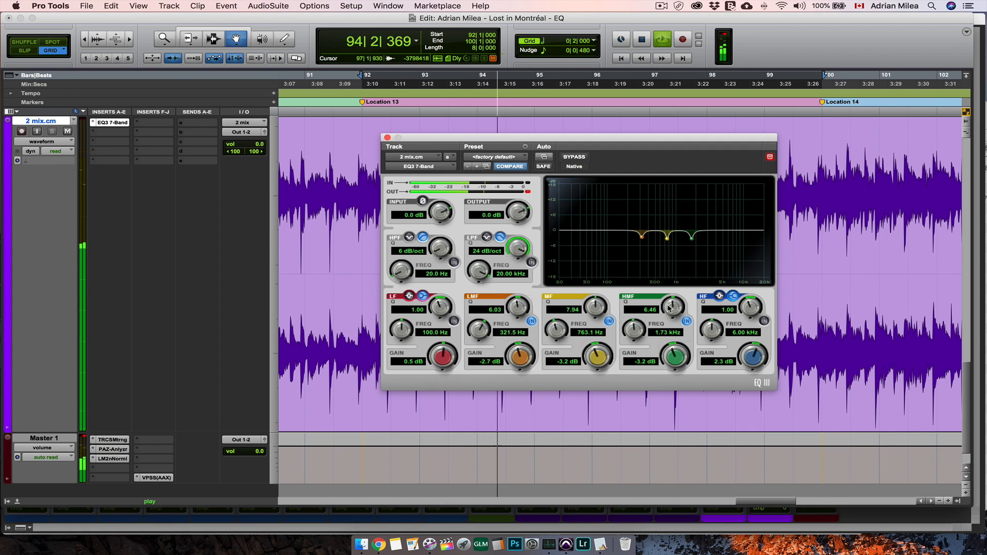
pyautogui.moveTo(671, 315); pyautogui.dragTo(676, 312)
pyautogui.press('space')
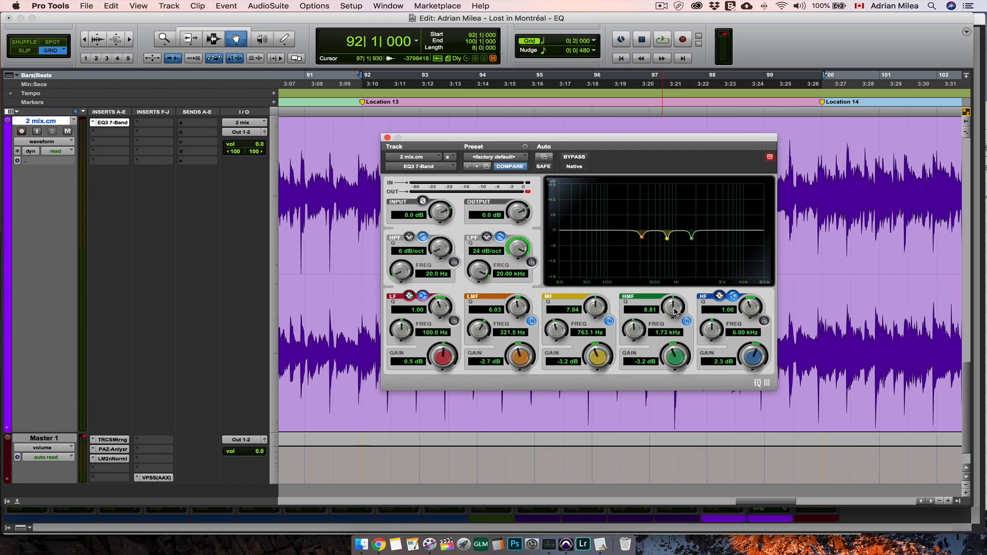
# - During playback, enable the low-frequency band as a peak with Q 8.61 and 14.5 dB gain, and sweep it to 63.2 Hz
pyautogui.press('space')
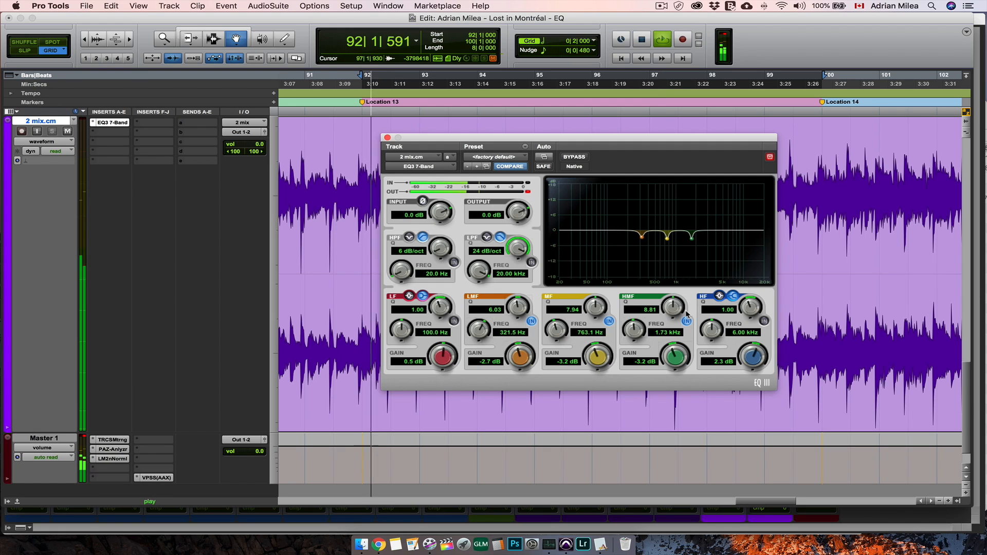
pyautogui.click(410, 297)
pyautogui.moveTo(443, 358); pyautogui.dragTo(445, 348)
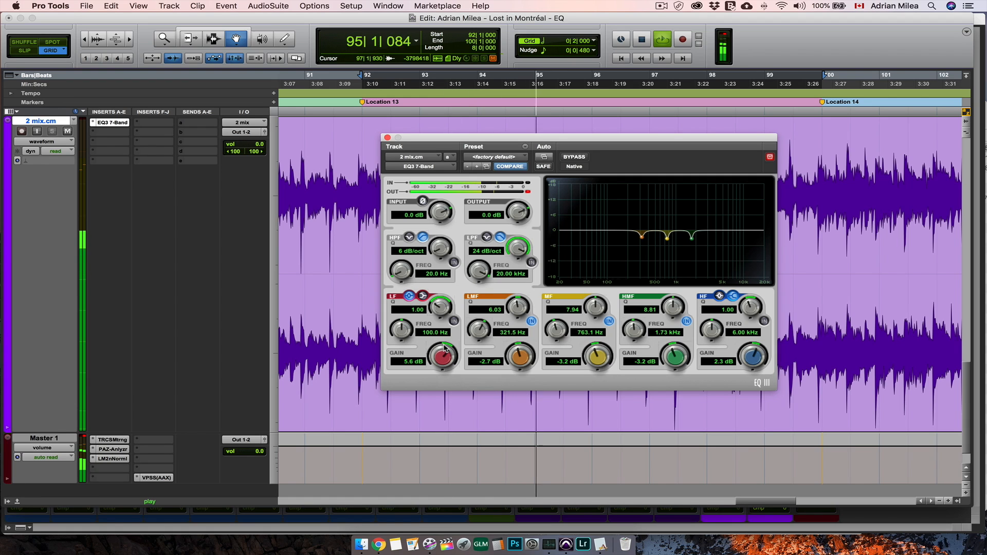
pyautogui.click(454, 321)
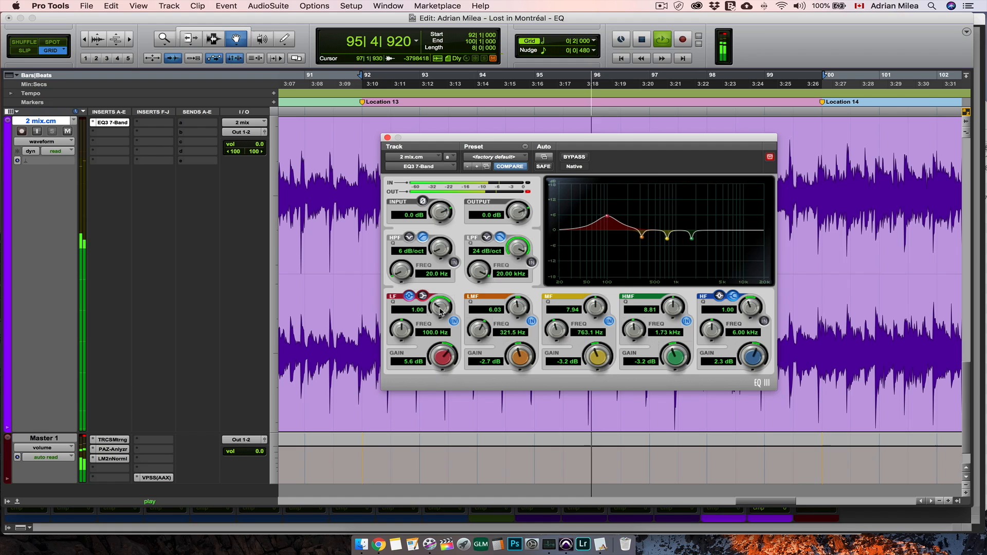
pyautogui.moveTo(443, 312); pyautogui.dragTo(443, 275)
pyautogui.moveTo(444, 360); pyautogui.dragTo(447, 337)
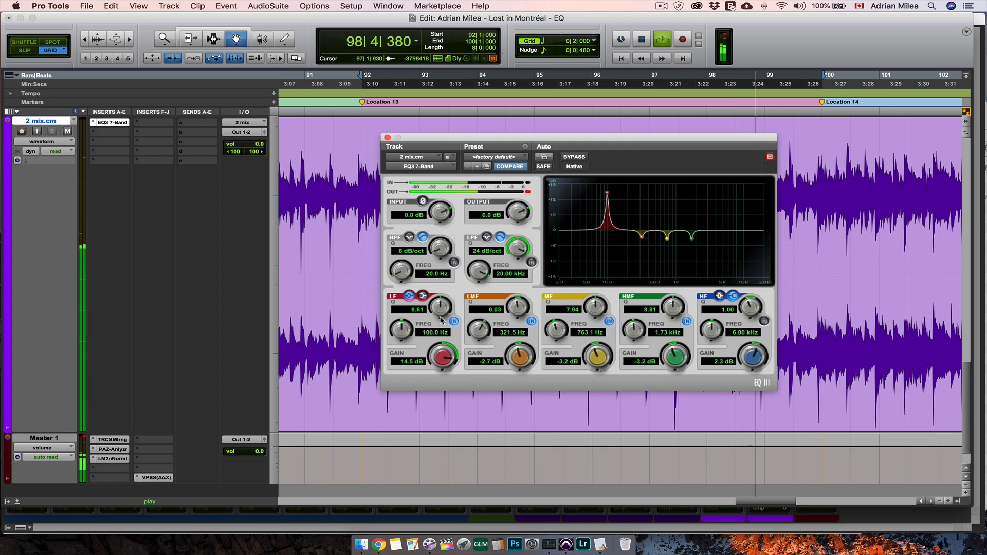
pyautogui.moveTo(446, 311); pyautogui.dragTo(404, 430)
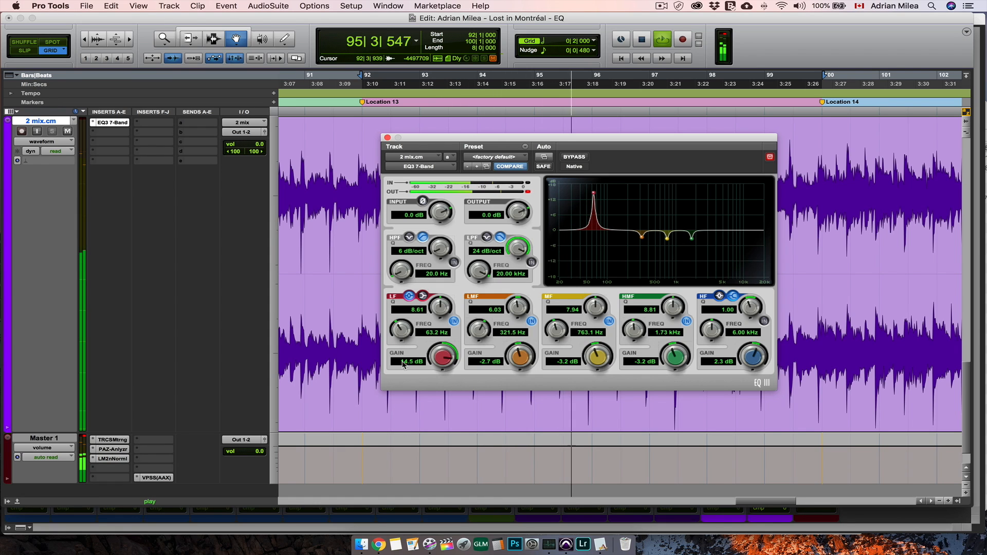
# - Change the low-frequency band to a shelf, reduce its gain to -0.1 dB, and switch the band off
pyautogui.click(424, 297)
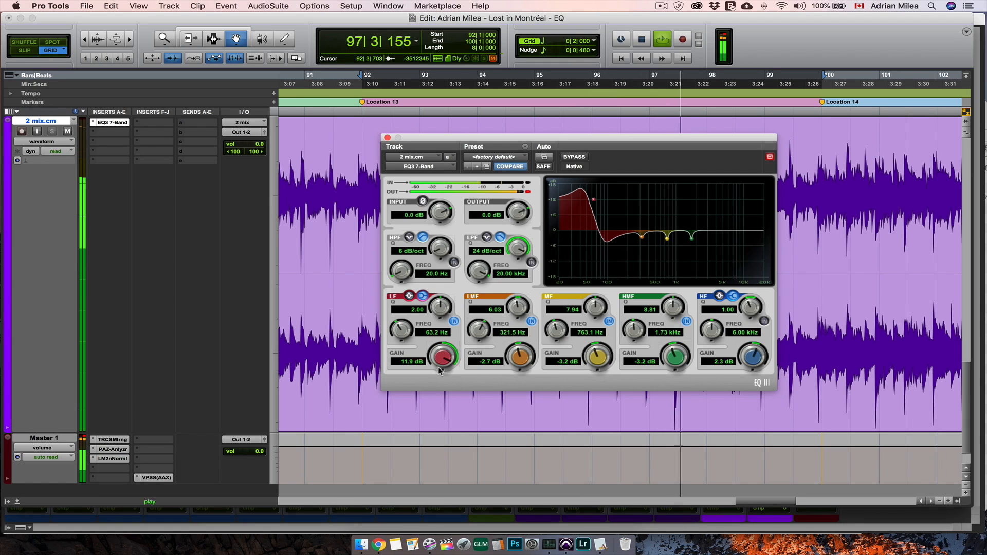
pyautogui.moveTo(436, 358); pyautogui.dragTo(441, 512)
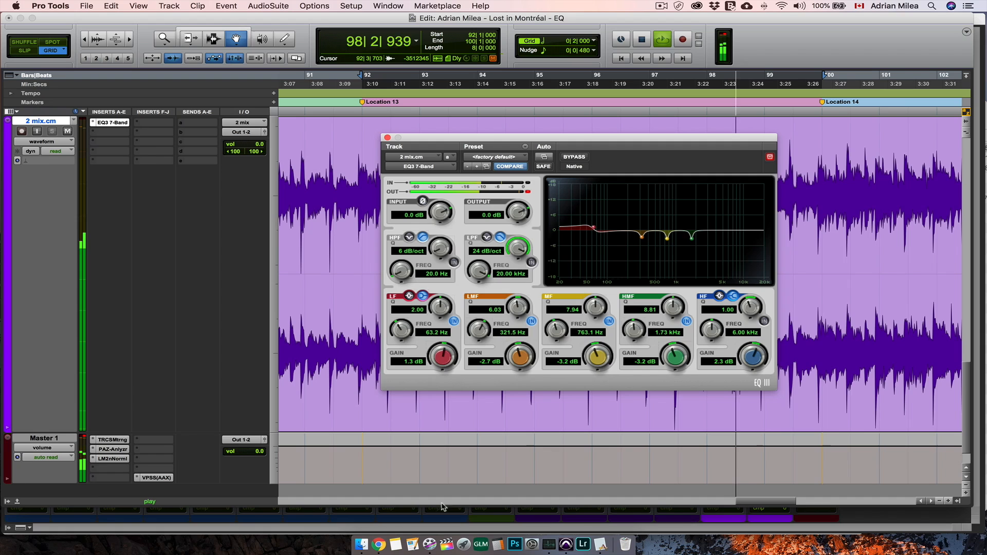
pyautogui.moveTo(441, 355); pyautogui.dragTo(441, 380)
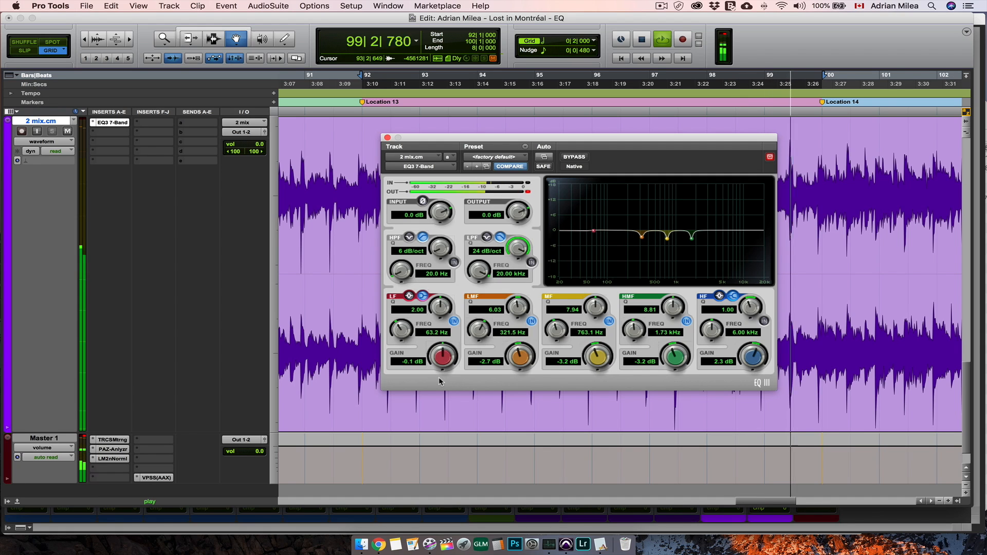
pyautogui.click(454, 321)
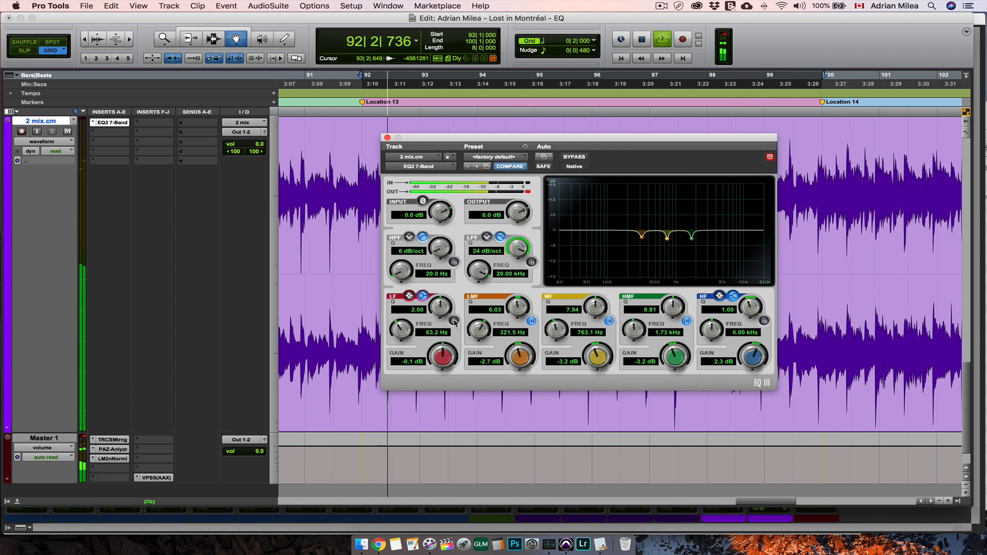
# - Switch on the high-pass filter at 24 dB/oct, sweep it up to 151.1 Hz, and bring it down to 27.0 Hz
pyautogui.click(453, 263)
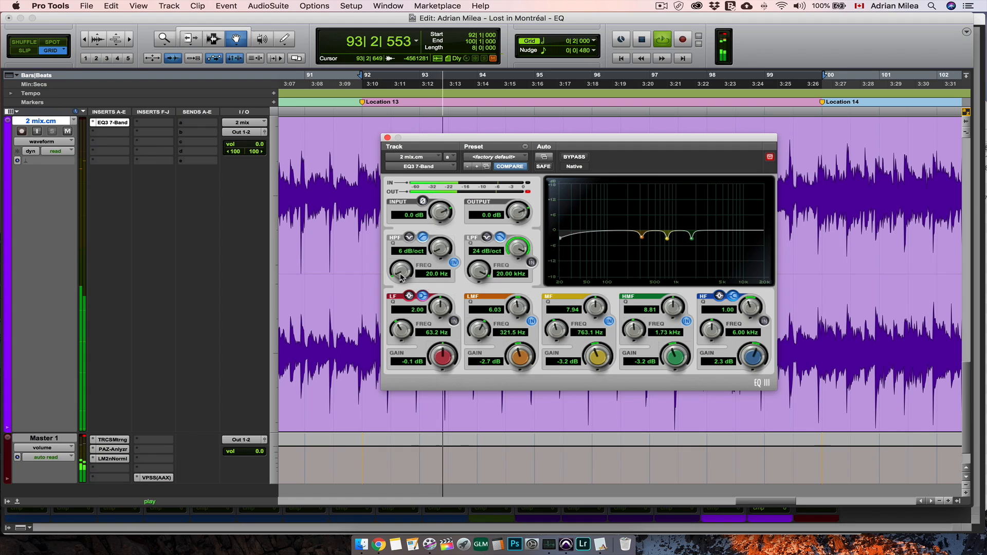
pyautogui.moveTo(402, 271); pyautogui.dragTo(471, 89)
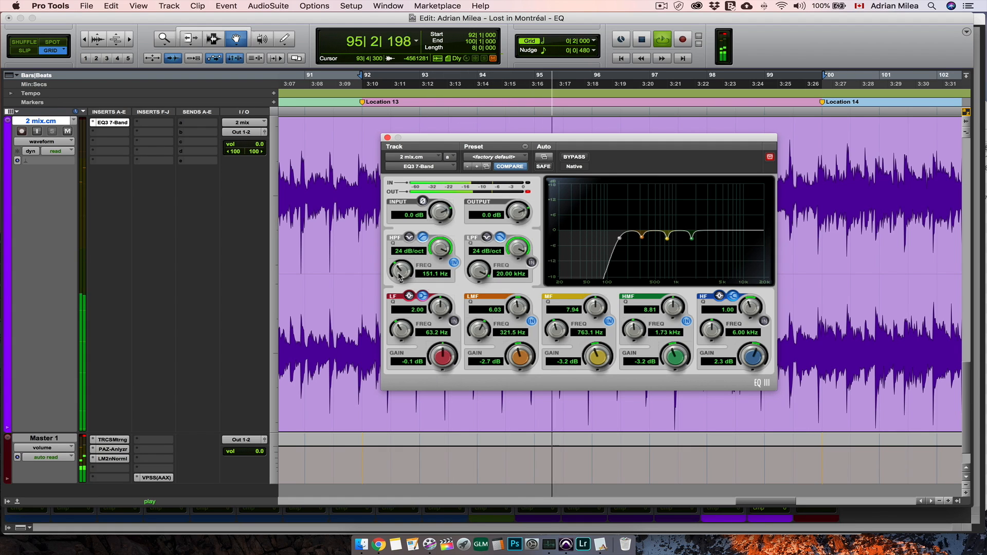
pyautogui.moveTo(401, 271); pyautogui.dragTo(400, 419)
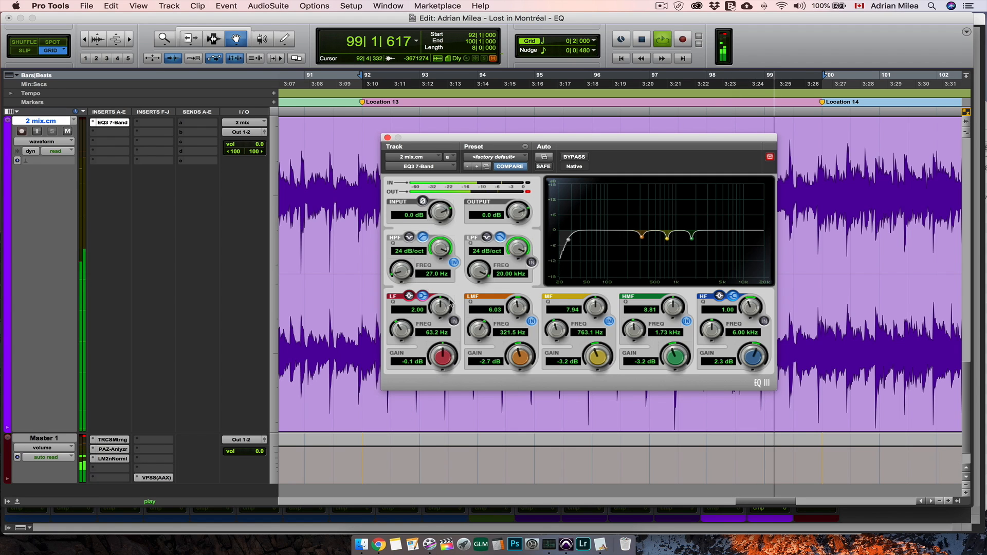
# - Compare the mix with the high-pass filter off and on, and set the output to 0.8 dB and the filter to 26.6 Hz
pyautogui.click(454, 263)
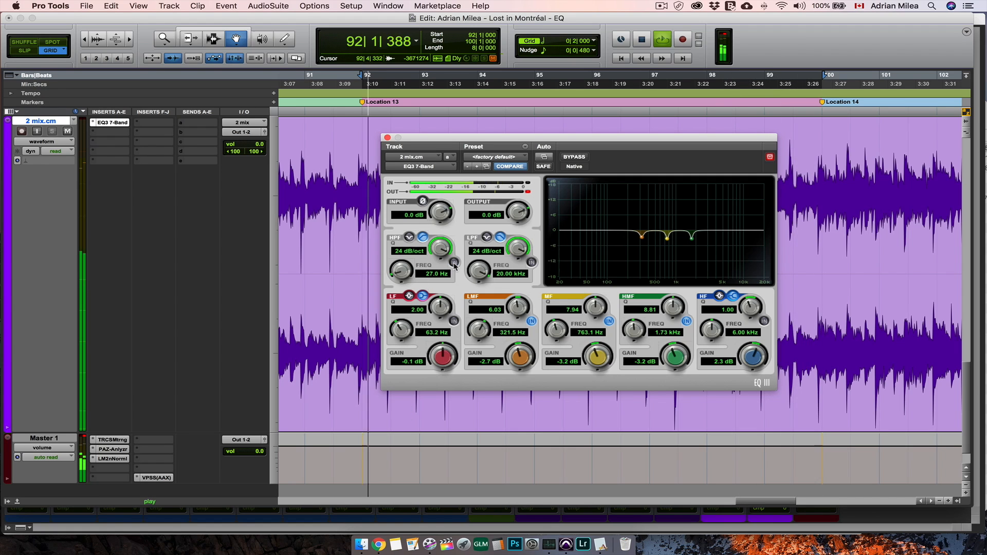
pyautogui.click(454, 263)
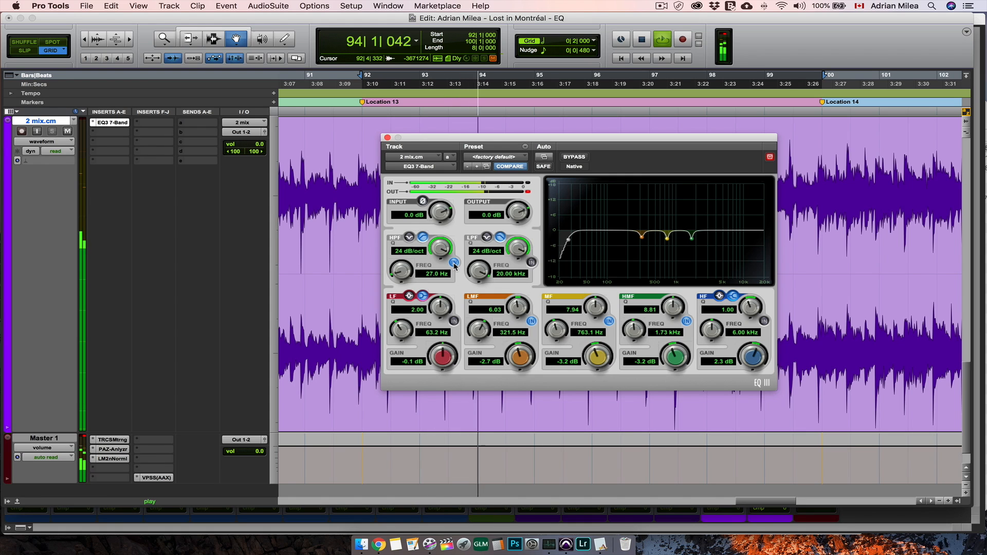
pyautogui.click(454, 263)
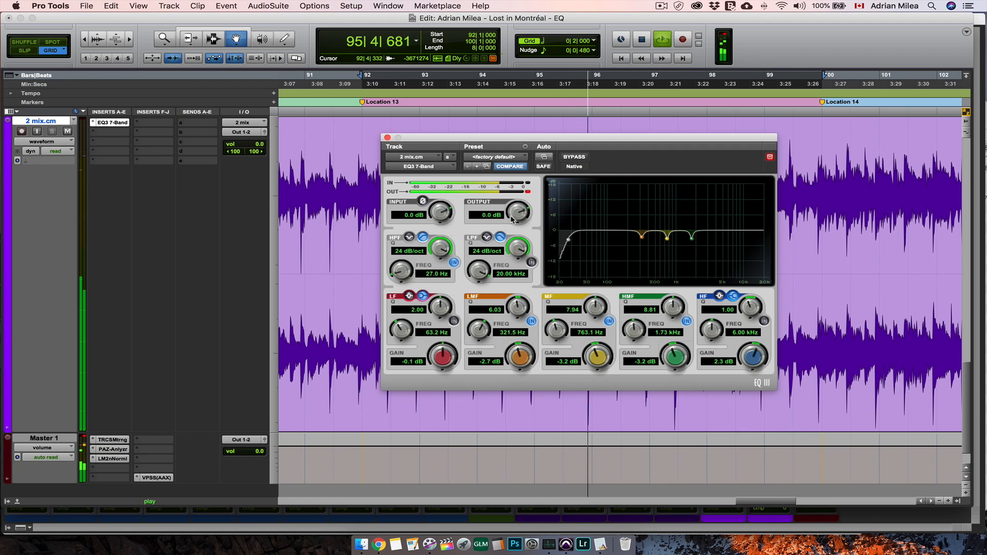
pyautogui.moveTo(519, 216); pyautogui.dragTo(519, 214)
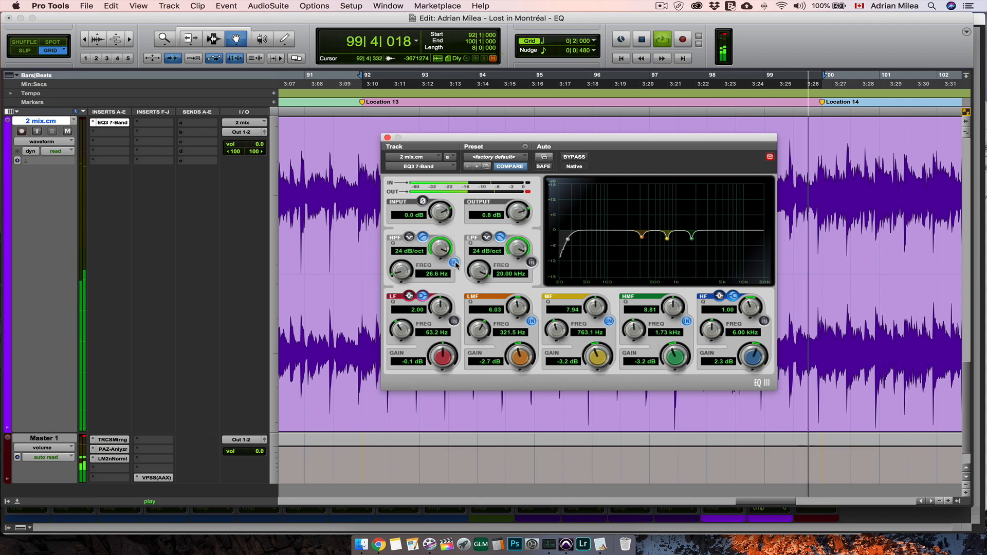
# - Audition the mix with the 26.6 Hz high-pass filter alternately off and on, leave it on, and stop playback
pyautogui.click(455, 262)
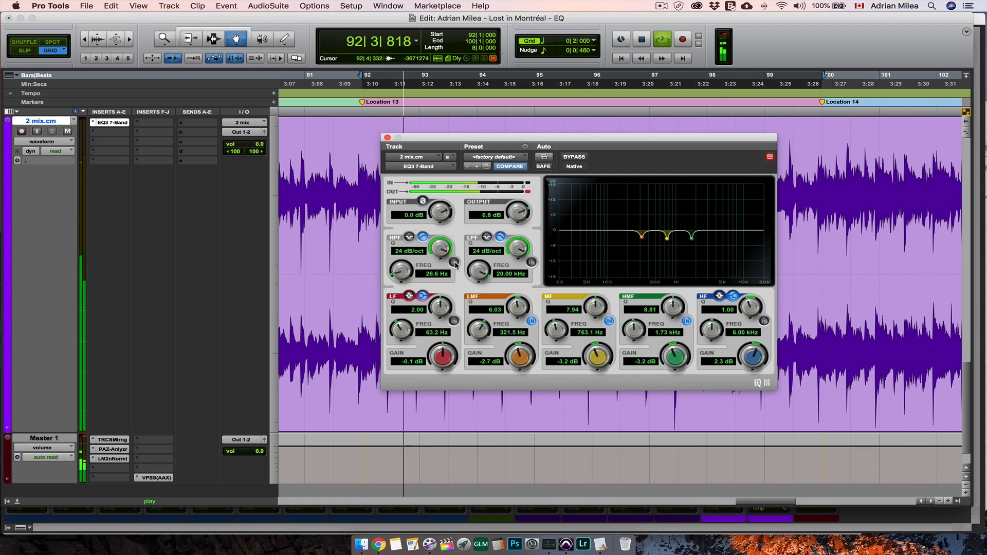
pyautogui.click(455, 263)
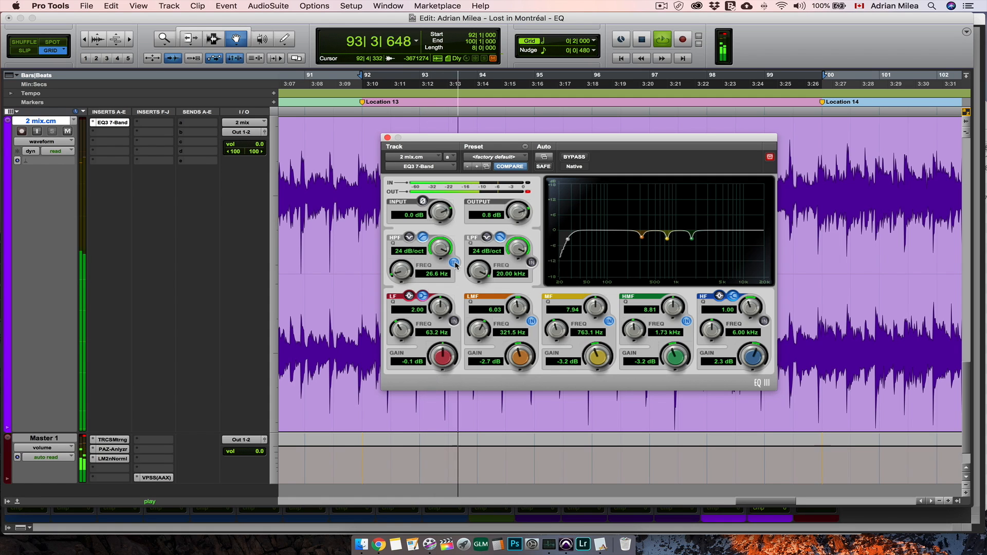
pyautogui.click(454, 263)
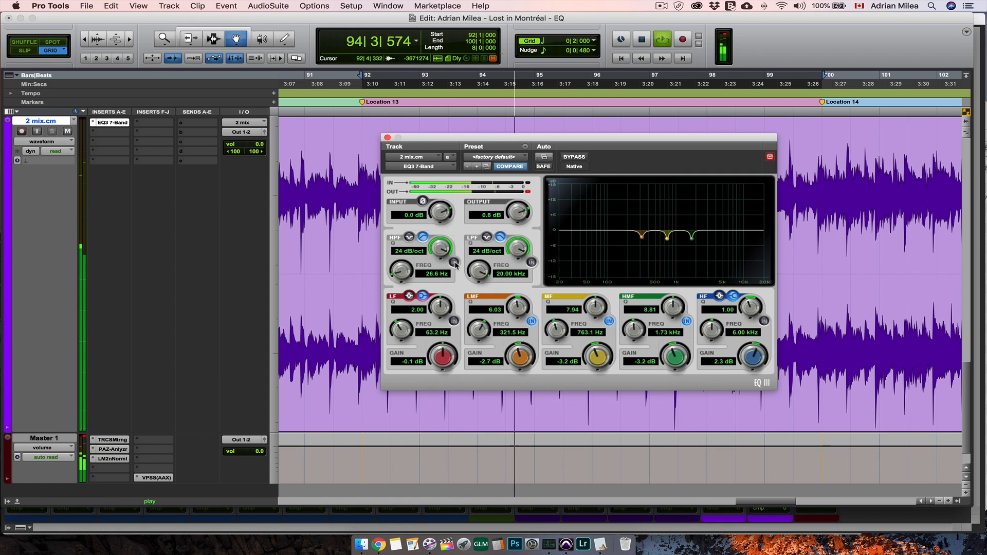
pyautogui.click(455, 263)
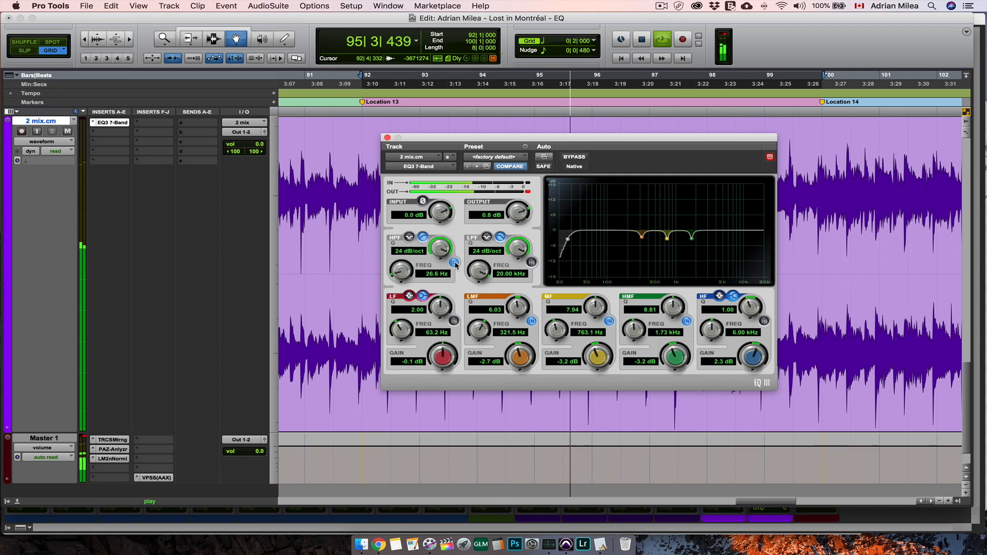
pyautogui.press('space')
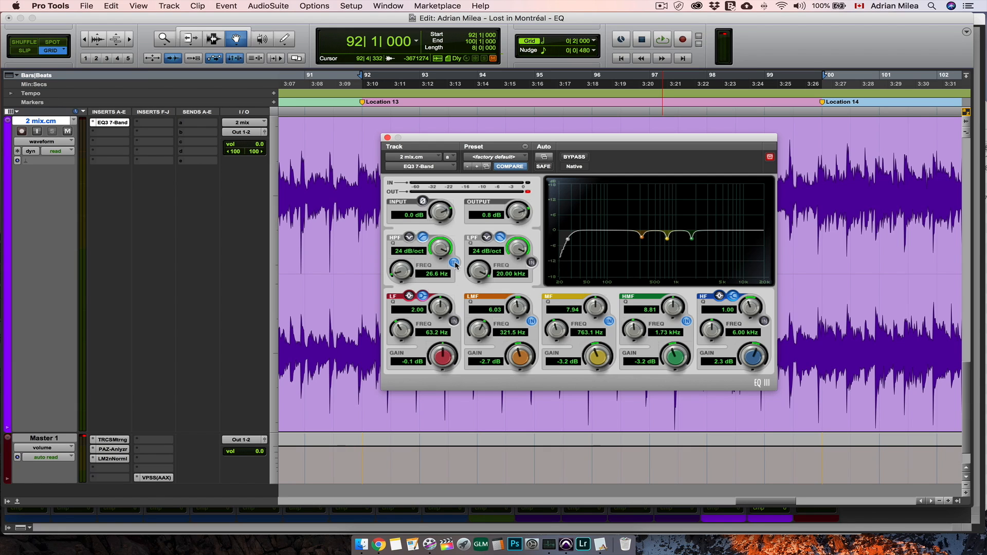
# - Replay the section, set the high-frequency shelf's gain to 1.3 dB, and switch the band on
pyautogui.press('space')
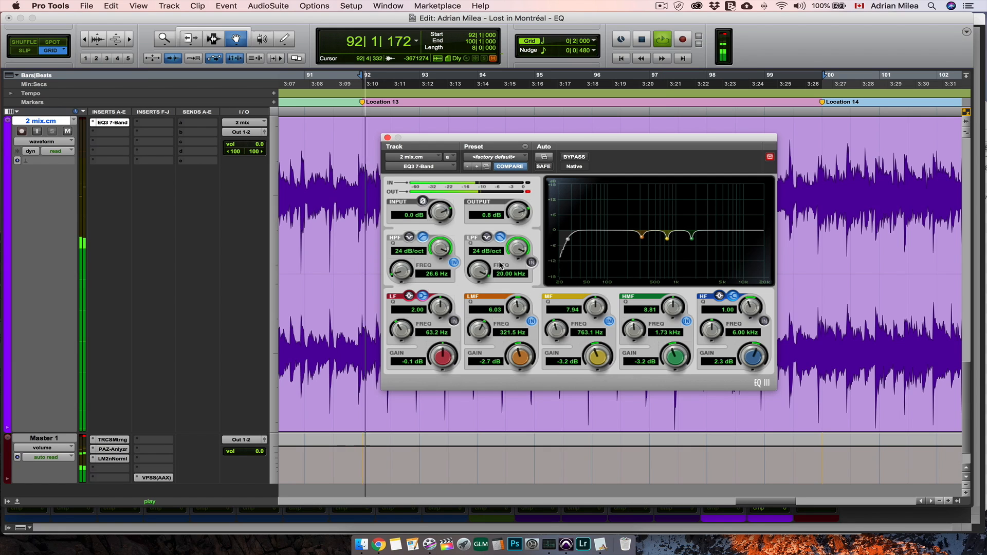
pyautogui.moveTo(754, 358)
pyautogui.mouseDown()
pyautogui.moveTo(750, 378)
pyautogui.moveTo(752, 354)
pyautogui.mouseUp()
pyautogui.click(765, 322)
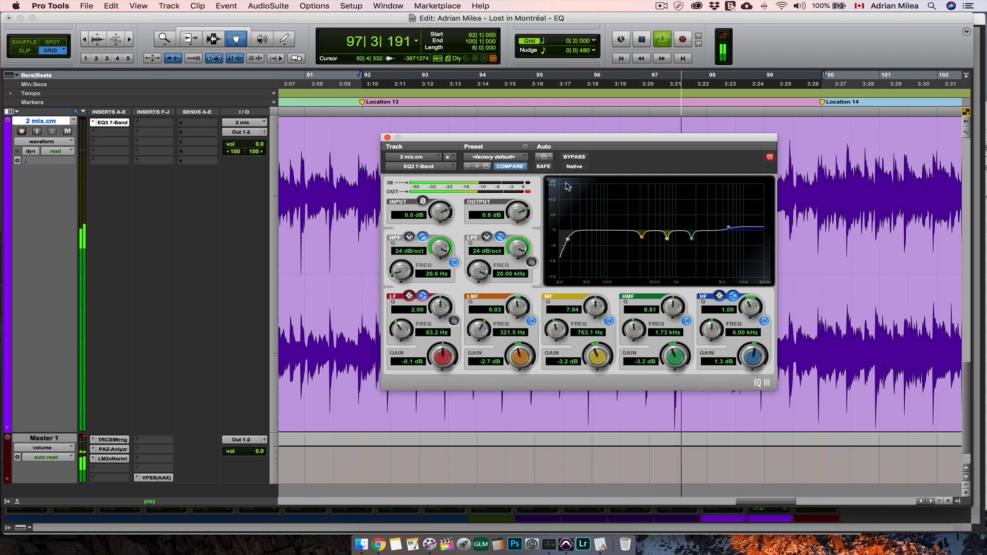
# - Compare the mix with the EQ bypassed and active, set the low-mid band's gain to -3.4 dB, and stop playback
pyautogui.click(574, 157)
pyautogui.click(576, 159)
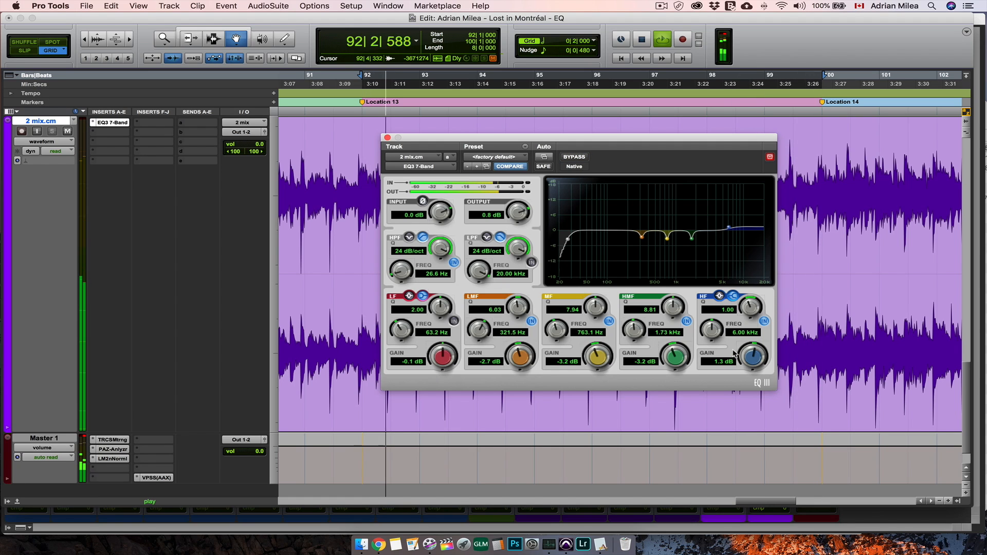
pyautogui.moveTo(523, 362); pyautogui.dragTo(524, 368)
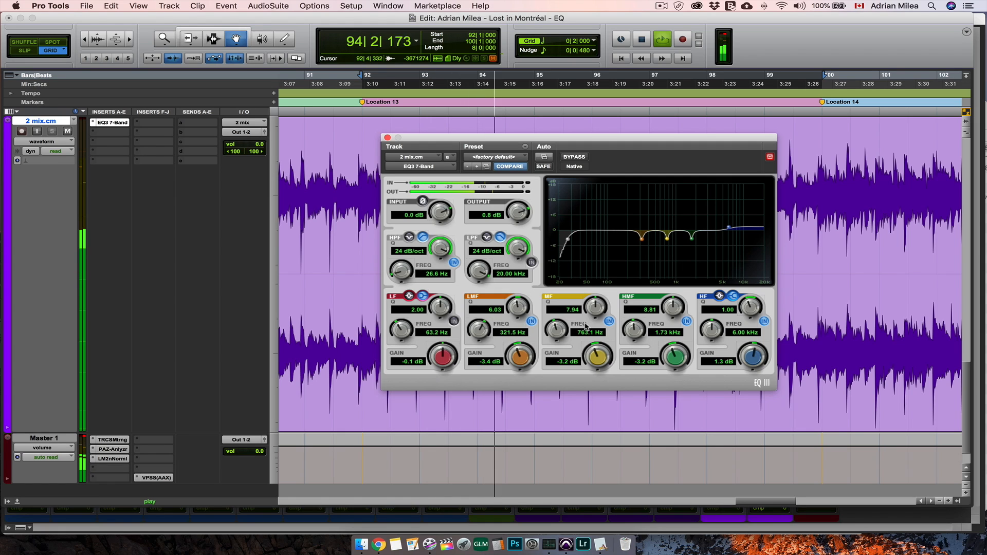
pyautogui.press('space')
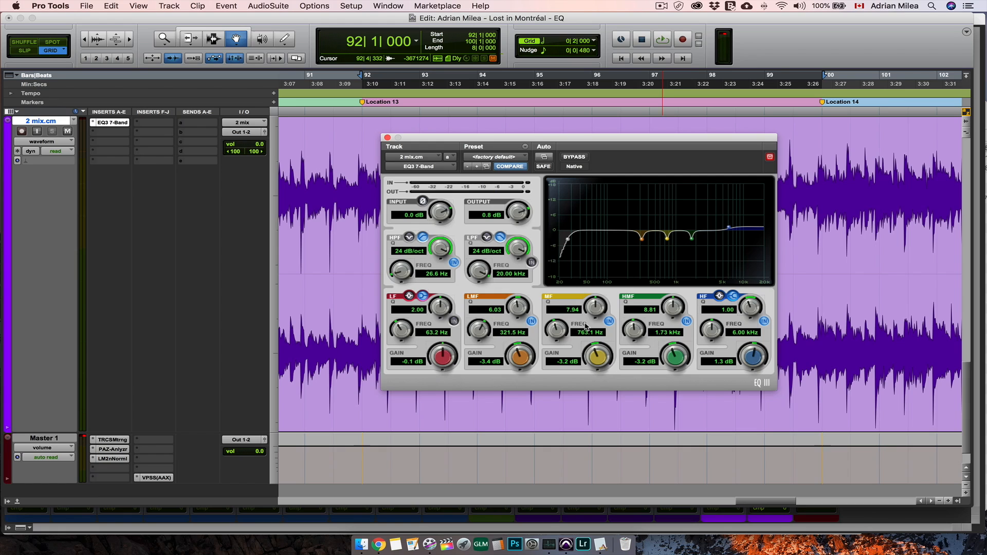
# - Replay the section, alternately bypassing and re-enabling the whole EQ to compare the mix, leave the EQ active, and stop playback
pyautogui.press('space')
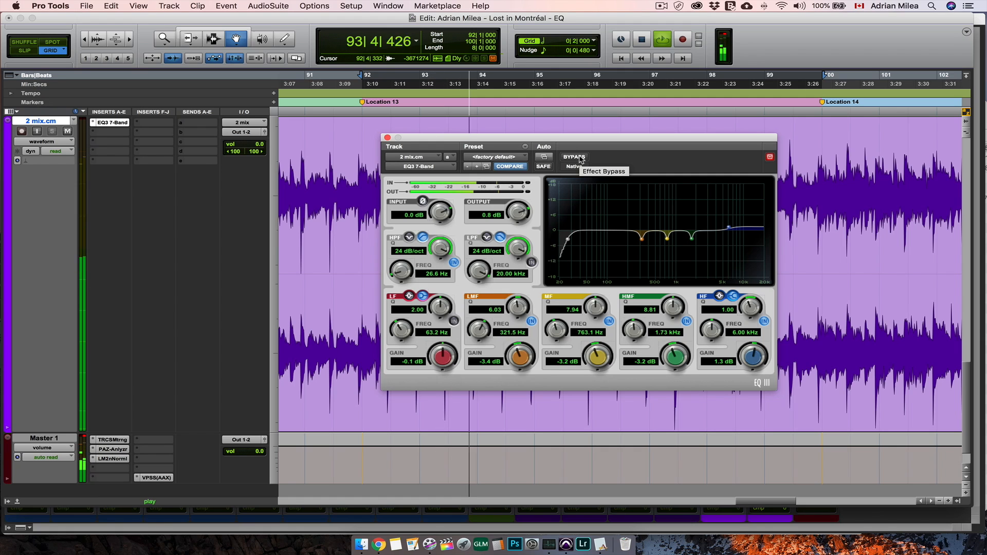
pyautogui.click(574, 157)
pyautogui.click(726, 34)
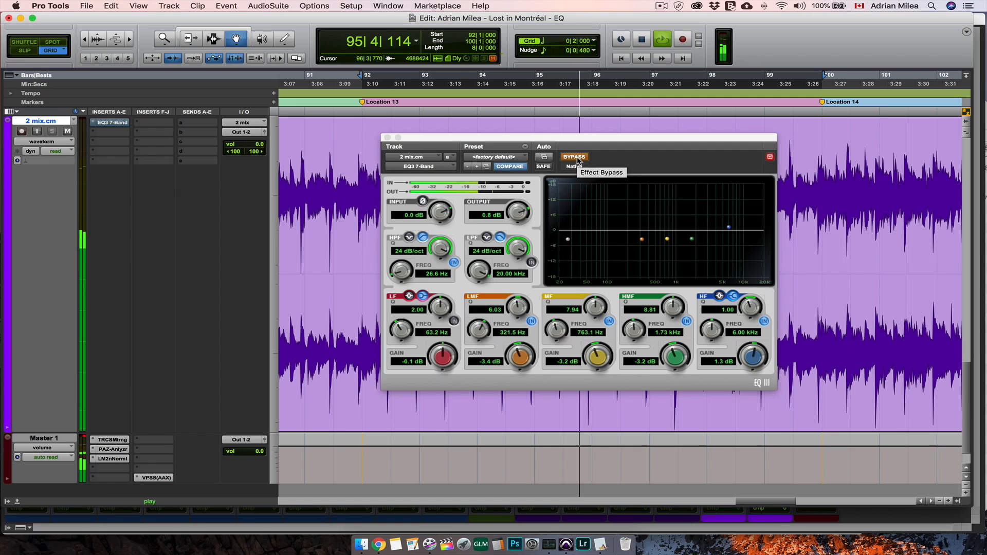
pyautogui.click(576, 157)
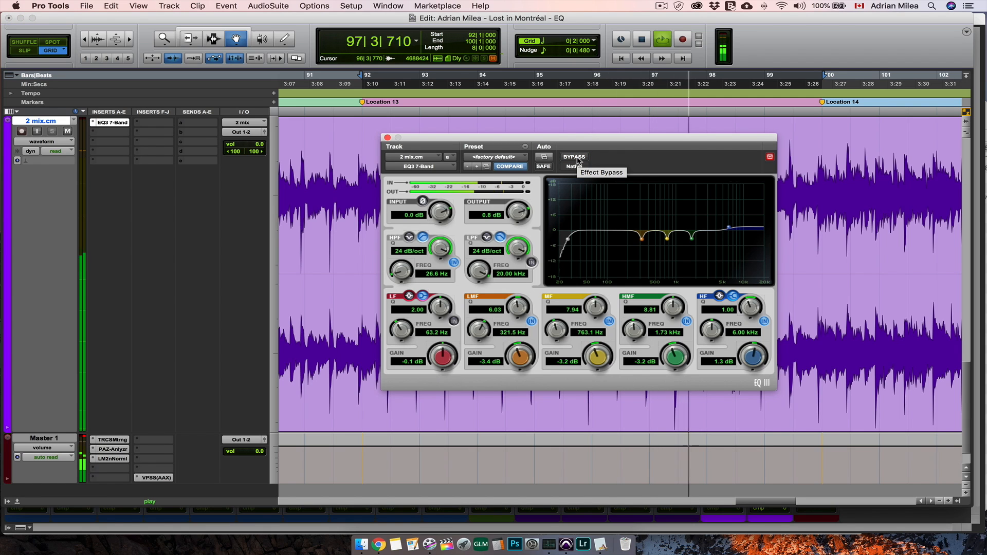
pyautogui.click(577, 159)
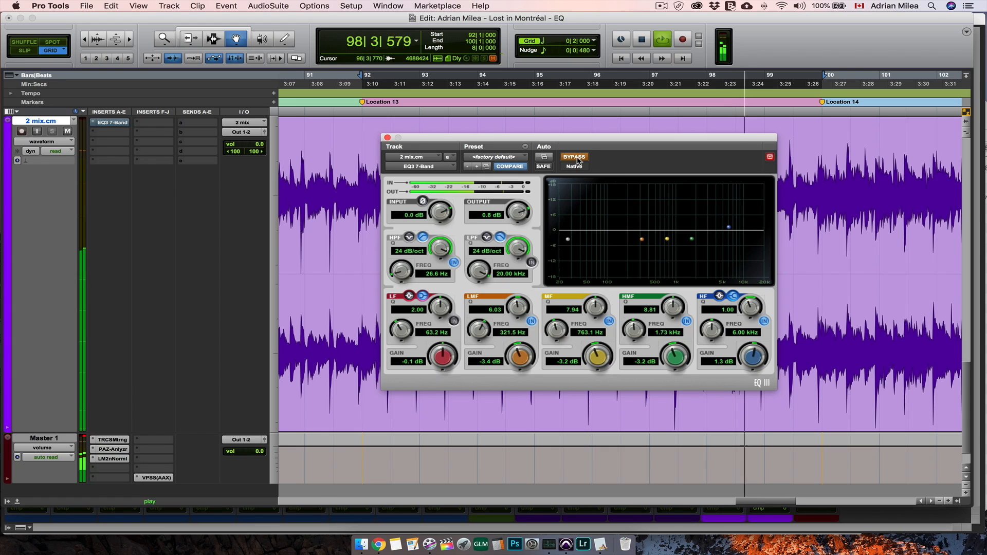
pyautogui.click(577, 159)
pyautogui.click(577, 159)
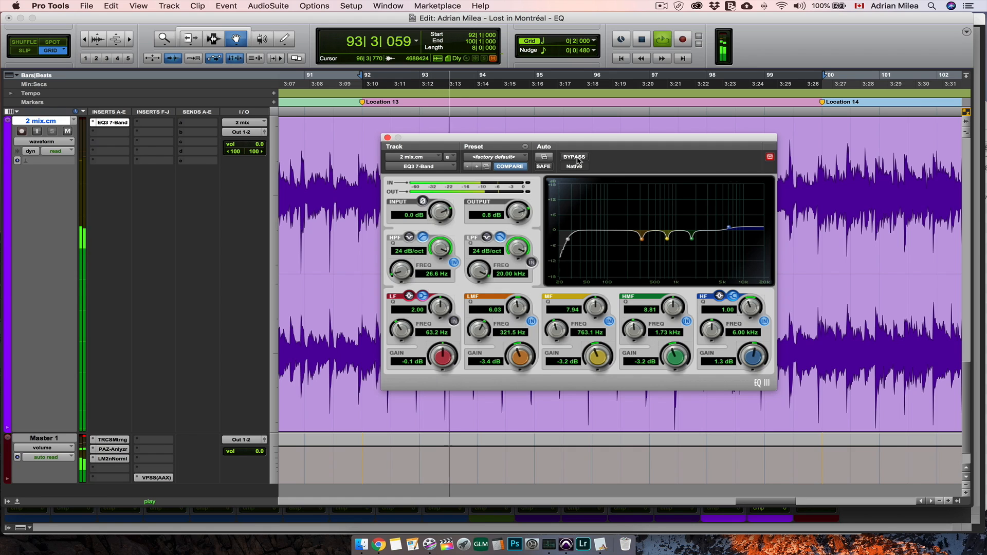
pyautogui.click(577, 158)
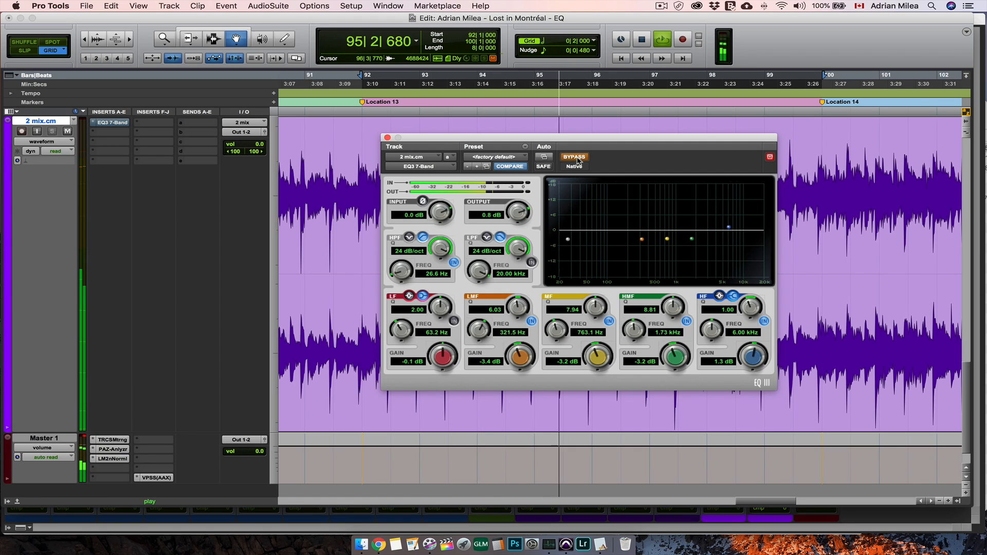
pyautogui.click(577, 159)
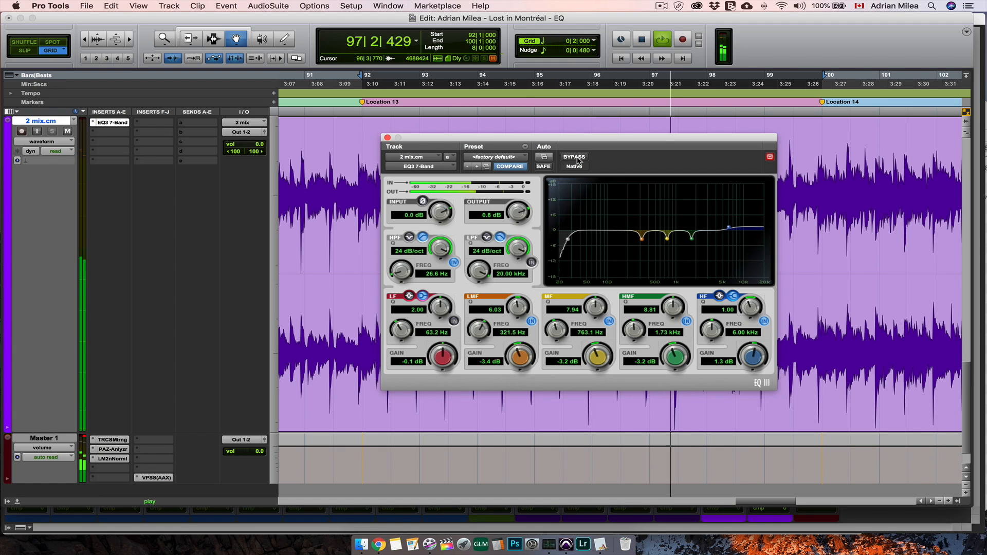
pyautogui.click(577, 158)
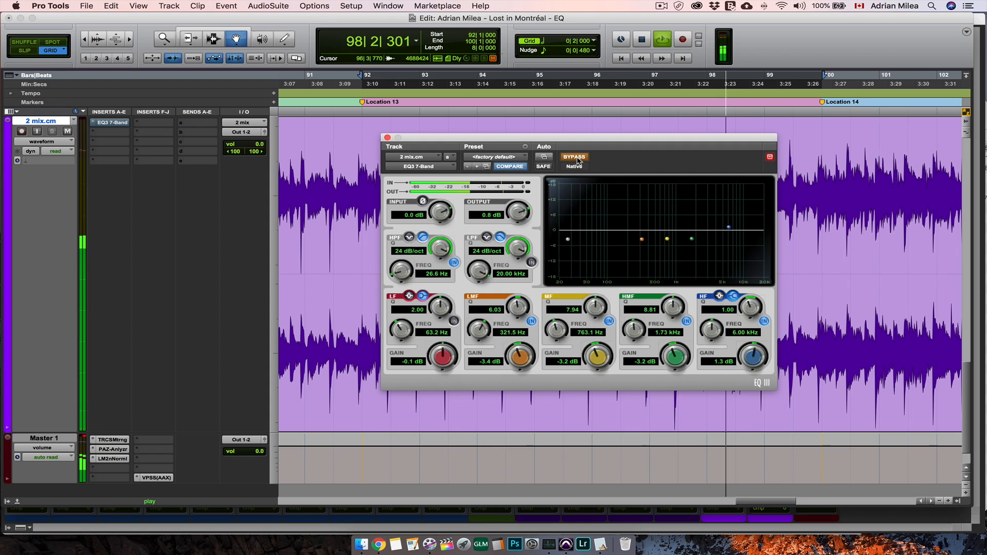
pyautogui.click(577, 159)
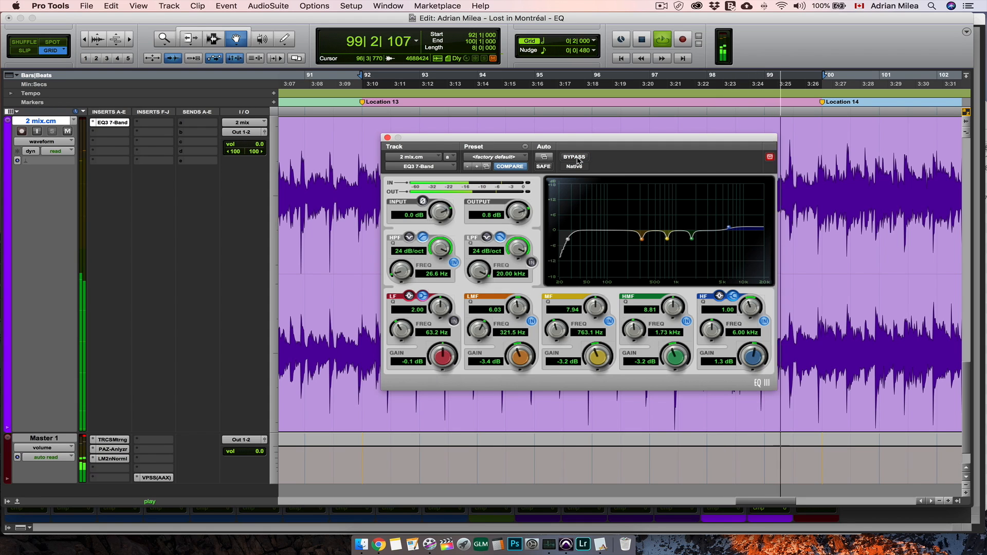
pyautogui.press('space')
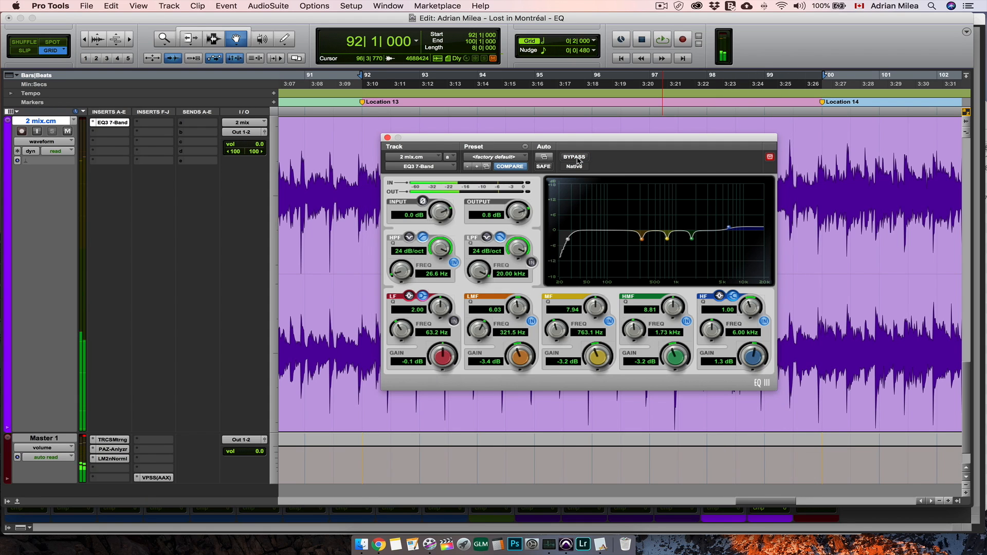